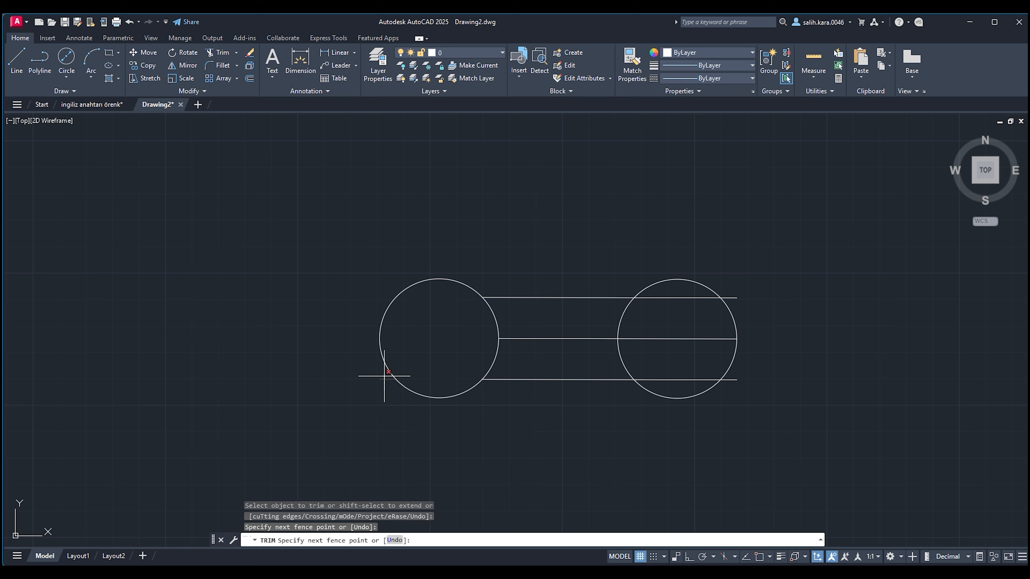
Trim away the three horizontal line segments that run through the inside of the right circle.
key(Return)
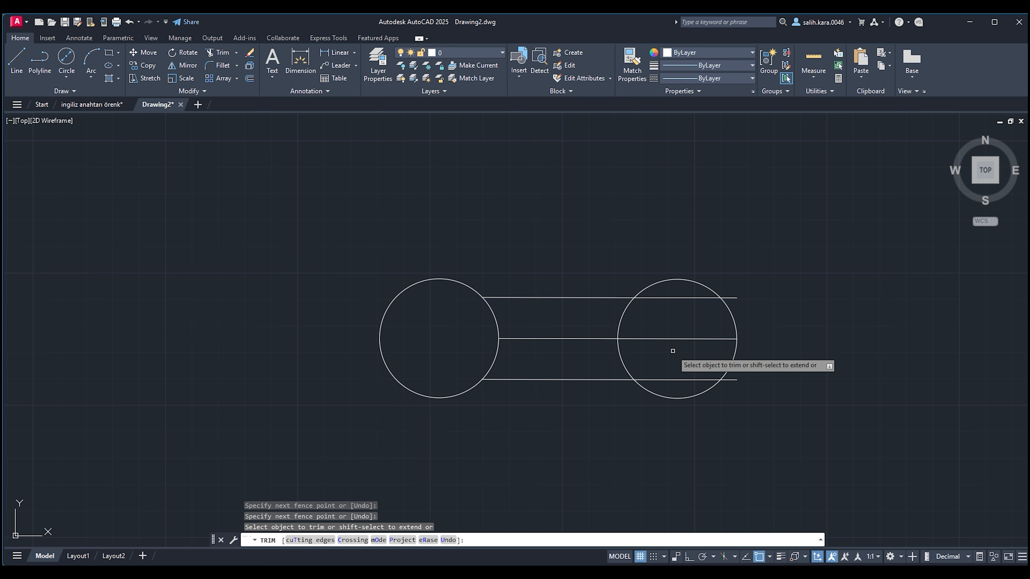
click(683, 300)
click(678, 388)
click(690, 319)
key(Return)
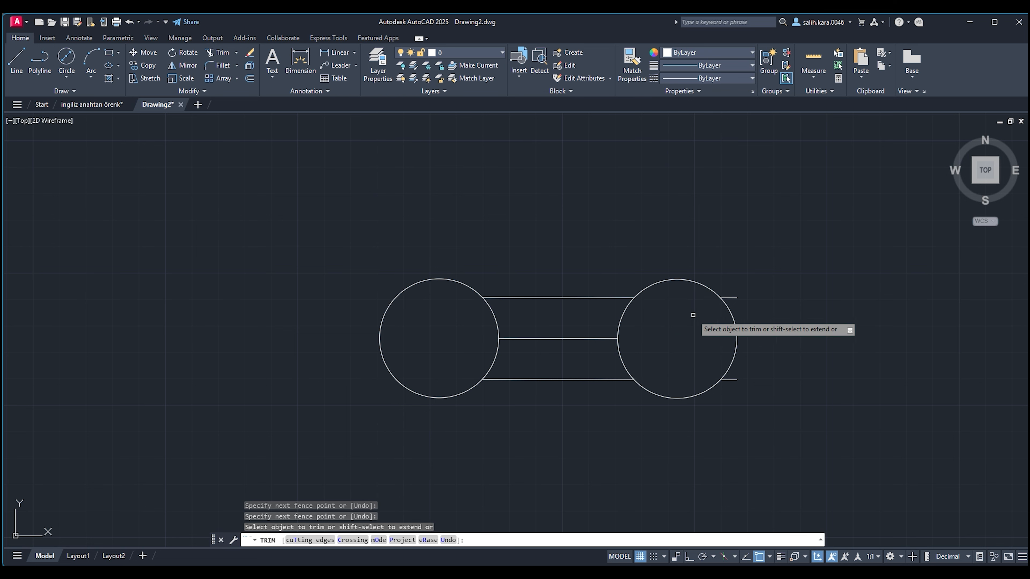
Trim the upper and lower line stubs that extend past the outer side of the right circle.
click(731, 292)
click(735, 305)
key(Return)
click(729, 386)
click(730, 367)
key(Return)
Trim the inward-facing arcs of both circles between the upper and lower horizontal lines to open up the wrench outline.
click(484, 351)
click(620, 356)
key(Return)
click(610, 320)
click(636, 320)
key(Return)
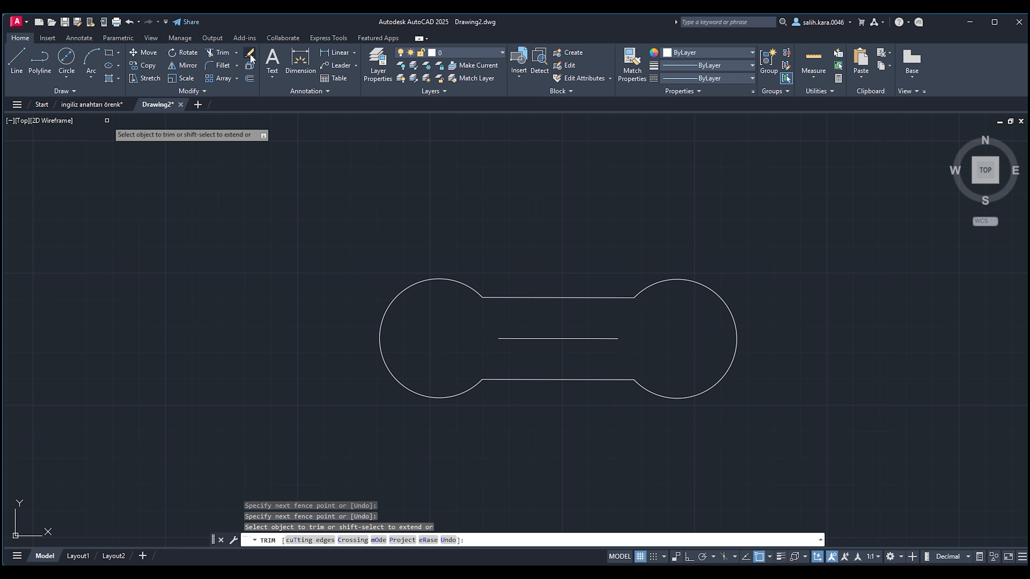
click(323, 57)
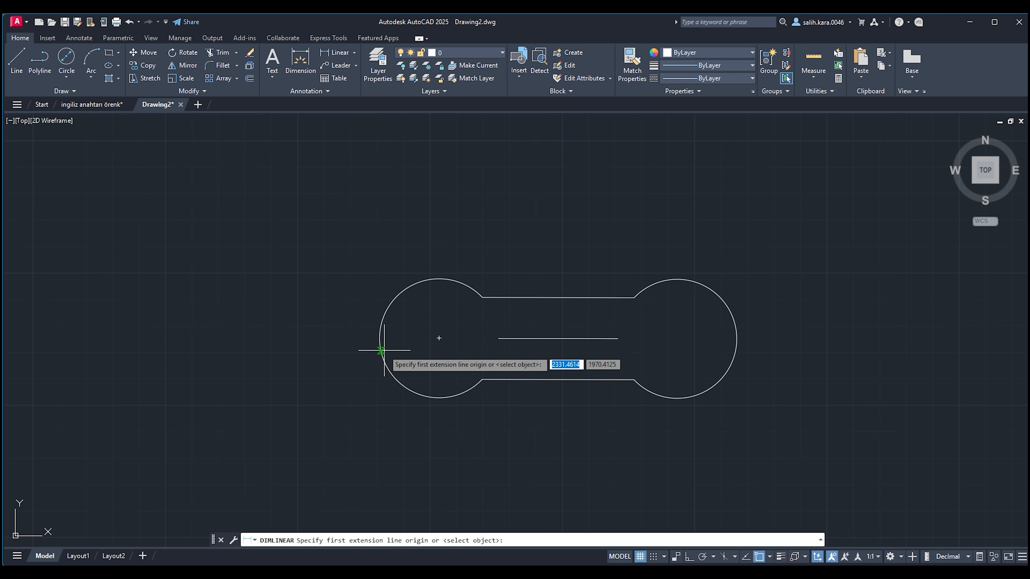
click(380, 344)
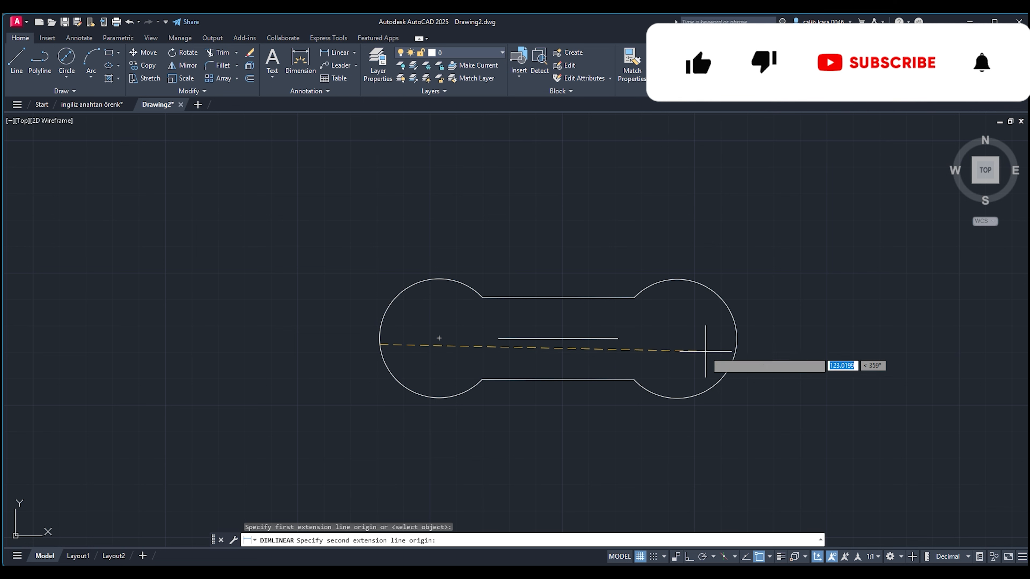
click(736, 345)
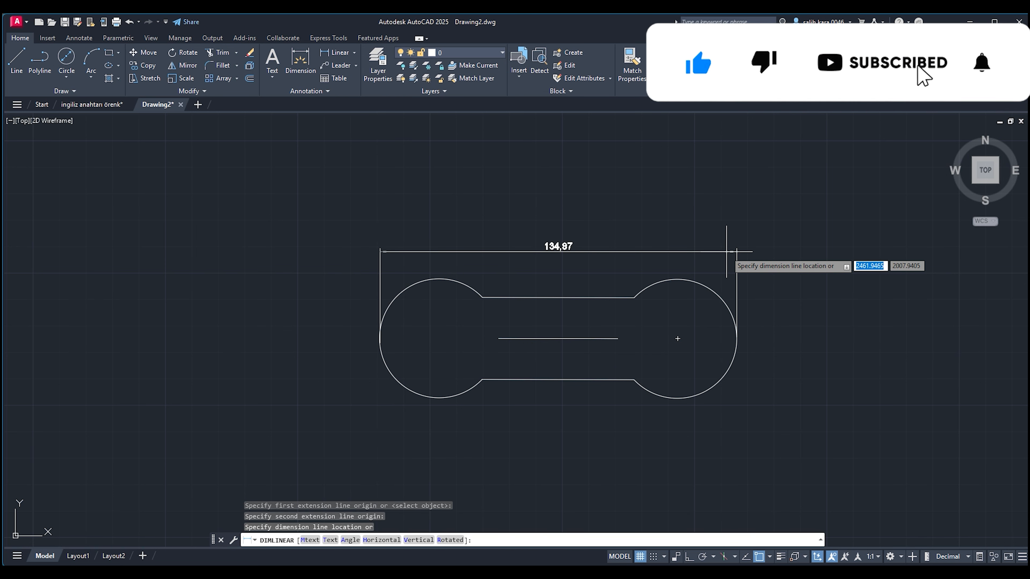
key(Escape)
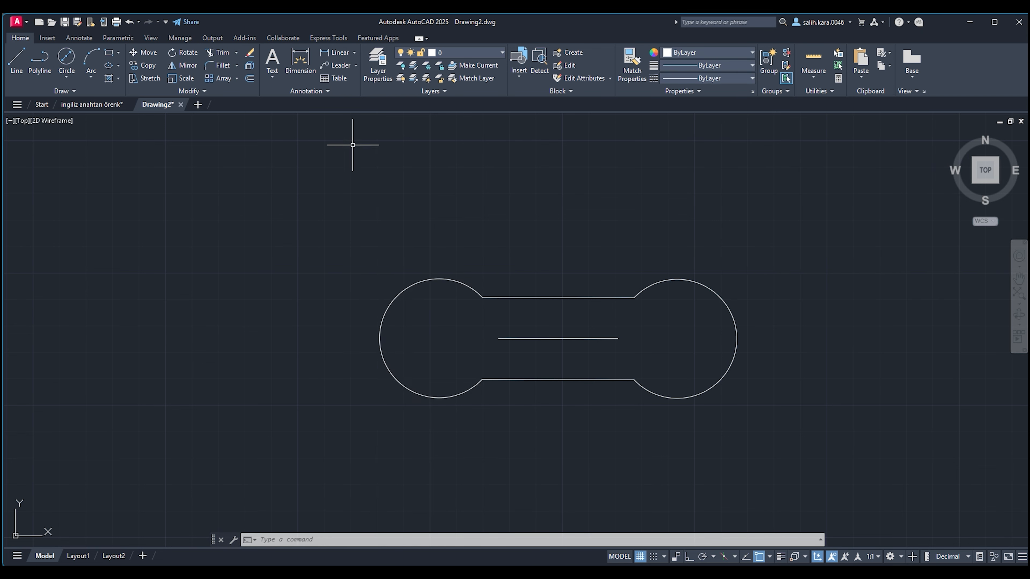
Add a horizontal linear dimension for the overall length between the outermost points of both round ends, placed above the part.
click(338, 53)
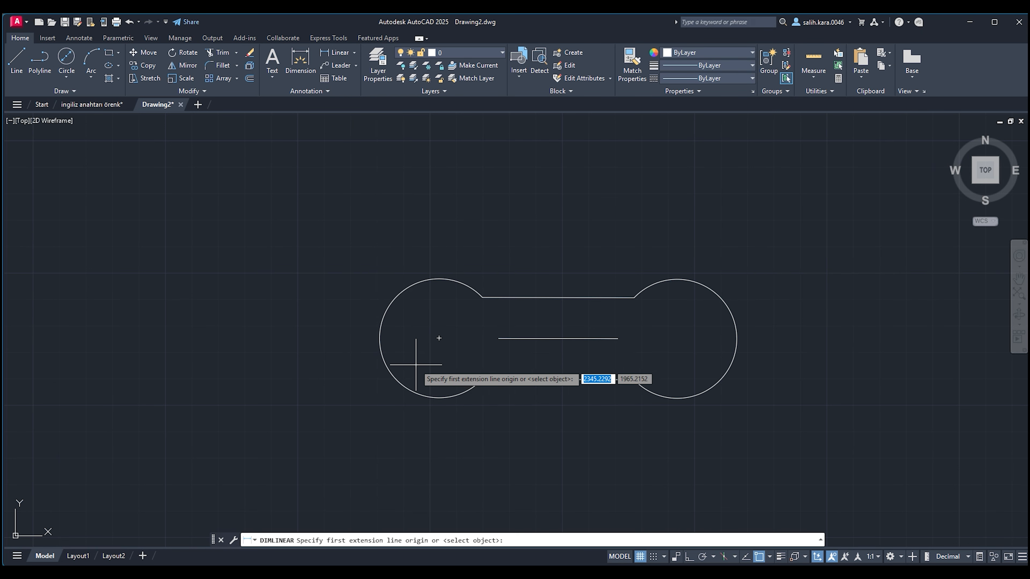
click(379, 337)
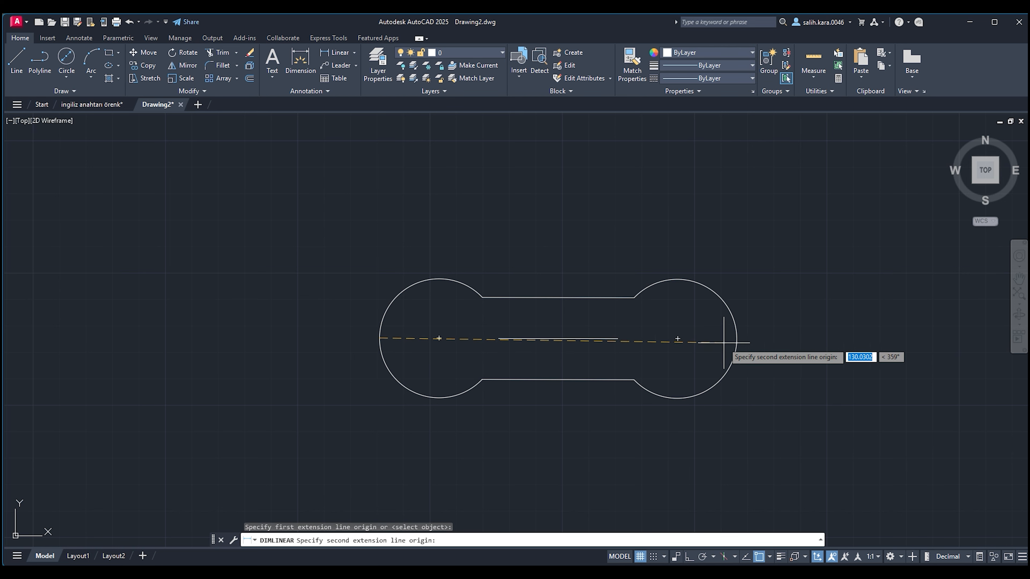
click(737, 338)
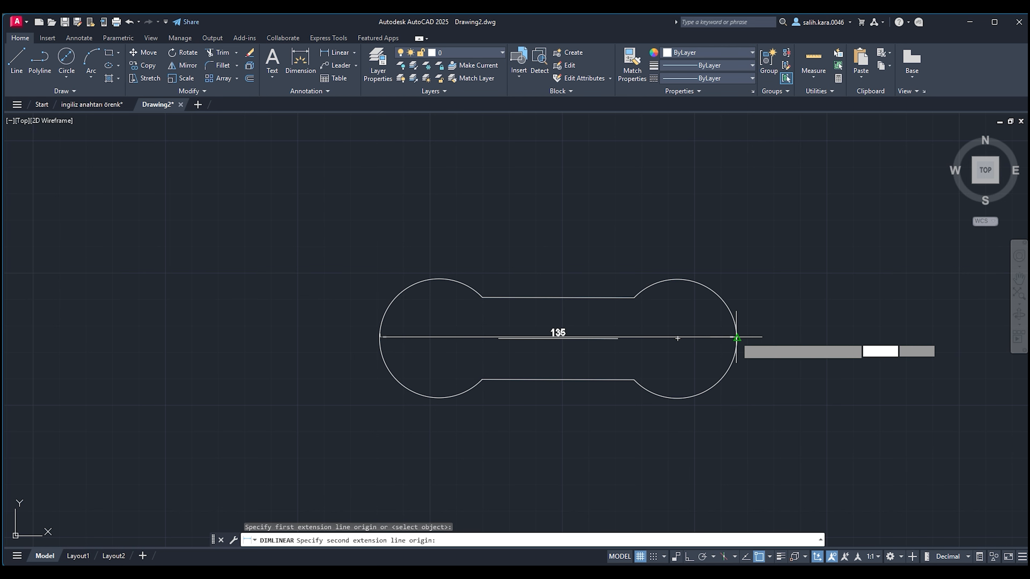
click(732, 249)
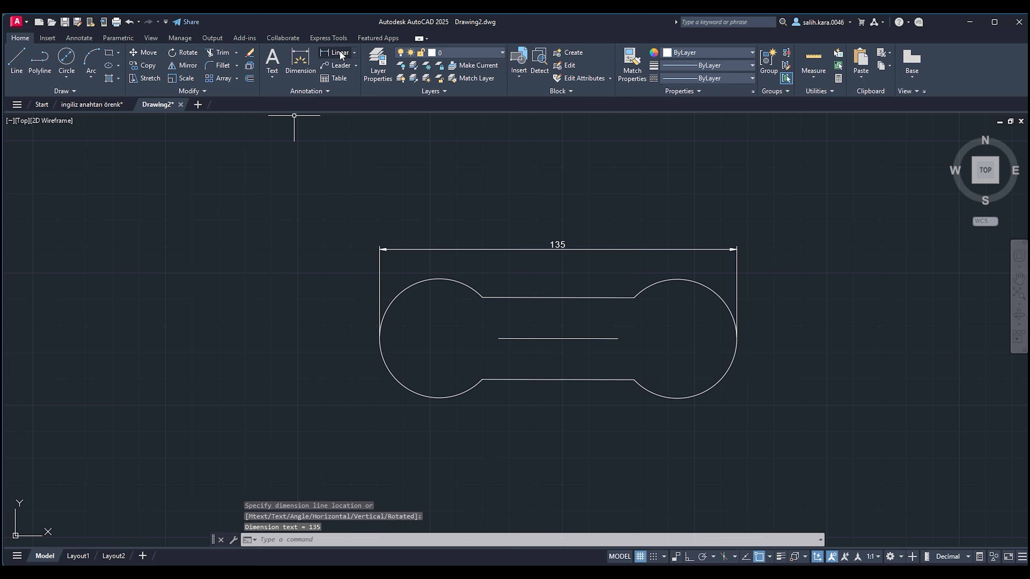
Add a diameter dimension to the left round end, with its text outside the arc to the upper left.
click(353, 53)
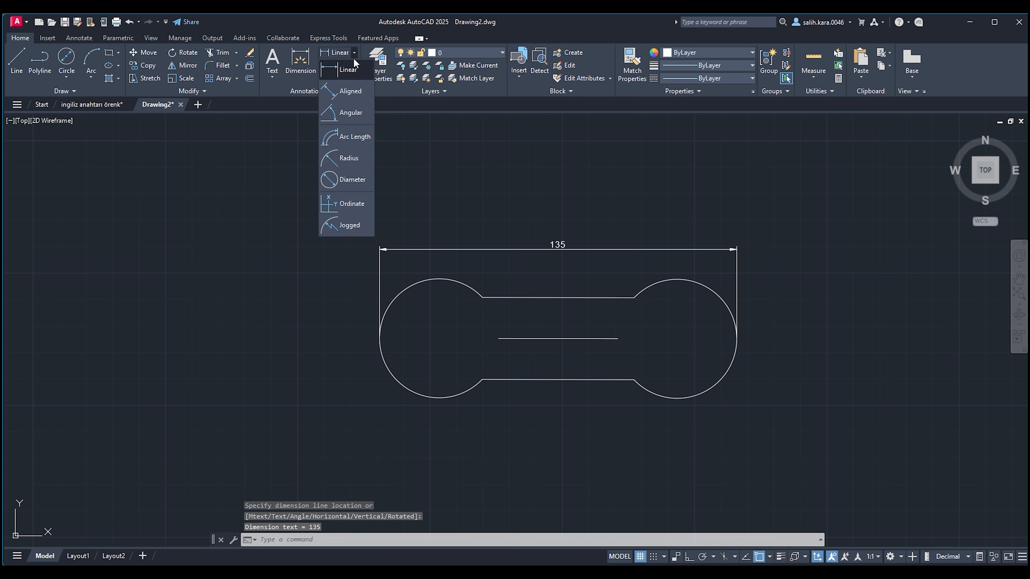
click(337, 180)
click(388, 304)
click(342, 279)
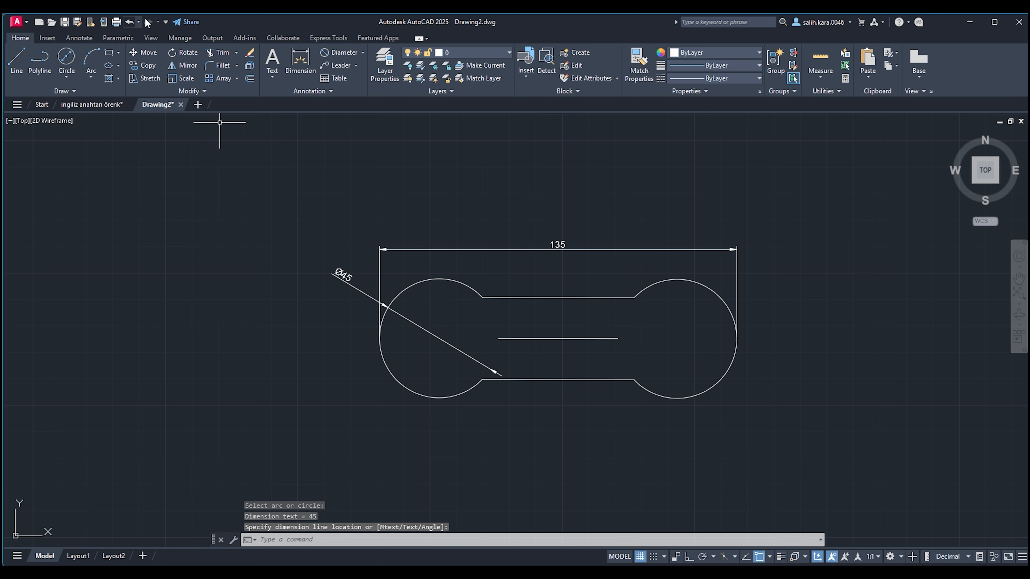
Draw a circle with diameter 31 concentric with the right round end.
click(71, 58)
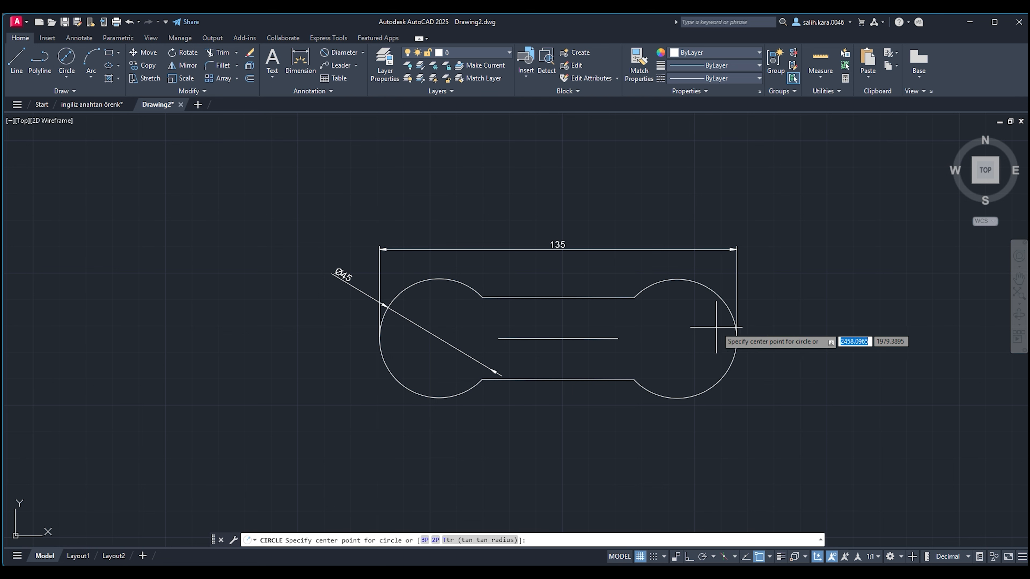
click(677, 338)
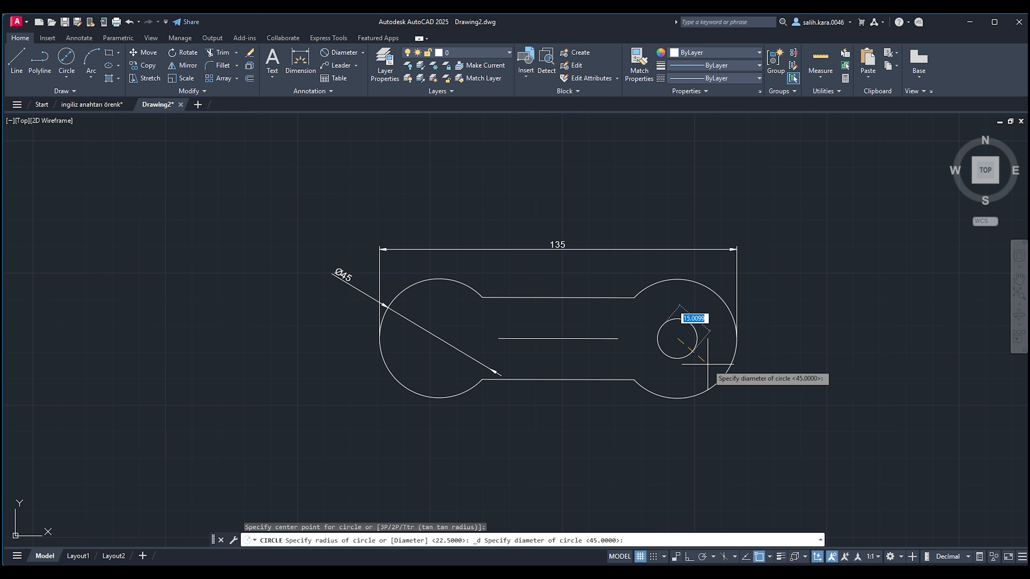
text(31)
key(Return)
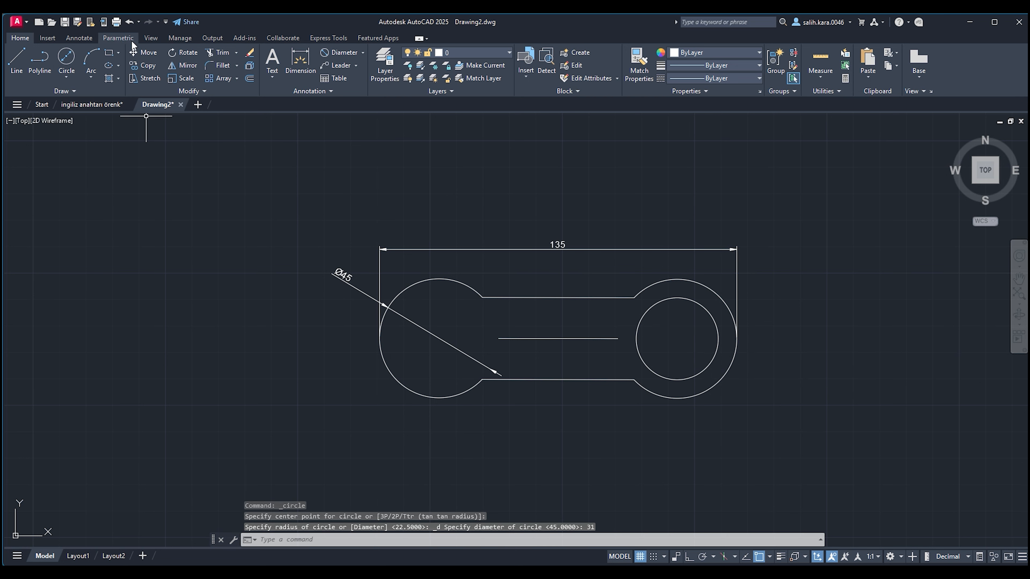
Draw a circle with diameter 27 concentric with the left round end.
click(64, 70)
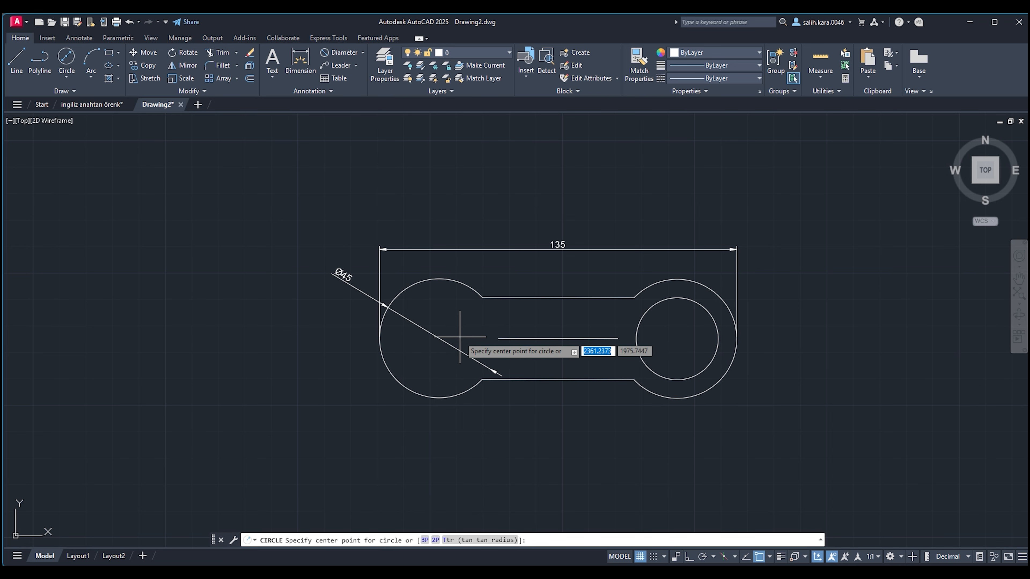
click(439, 338)
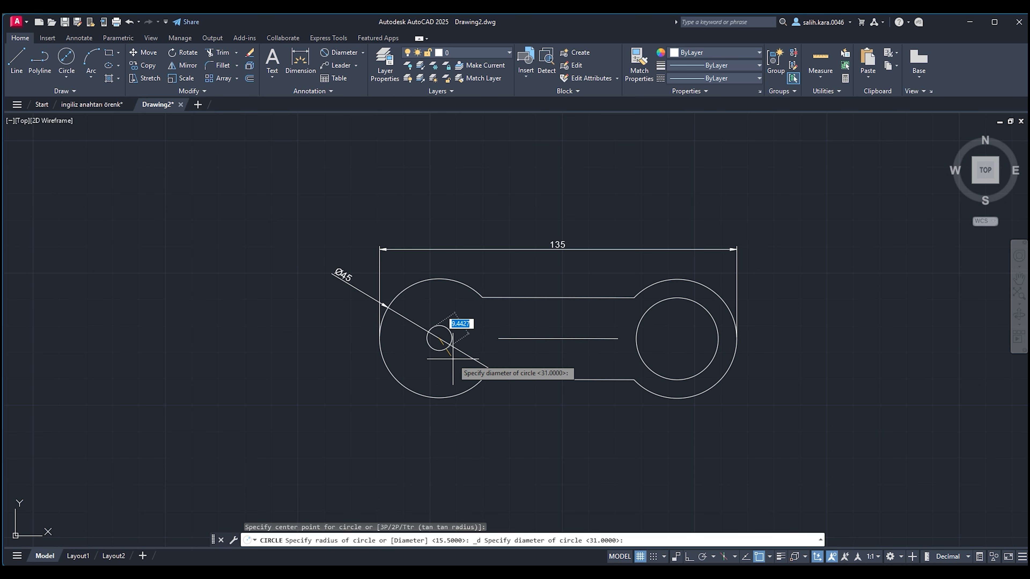
text(27)
key(Return)
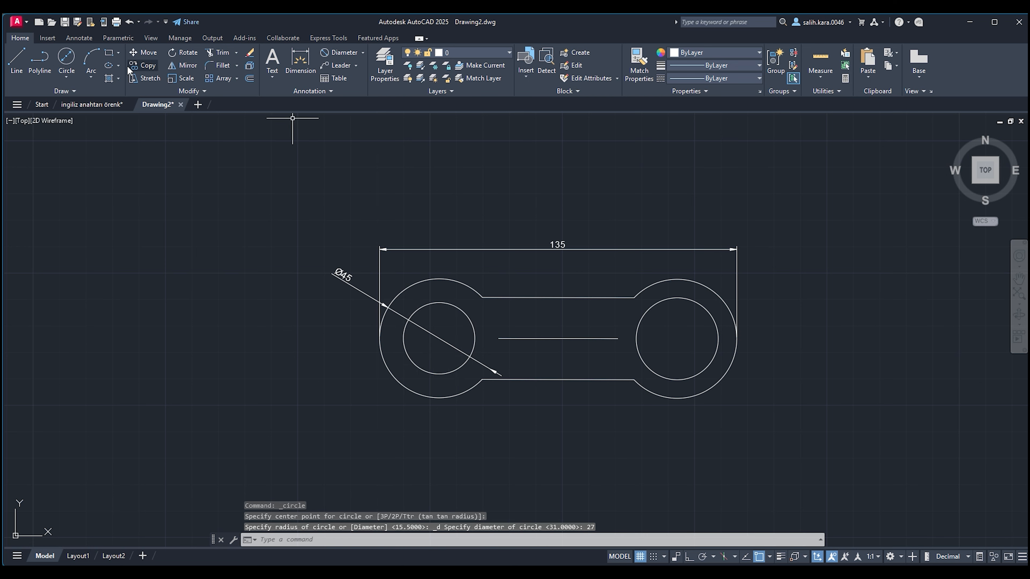
Draw a circle with diameter 20 centred on the midpoint of the short central line.
click(66, 64)
click(558, 338)
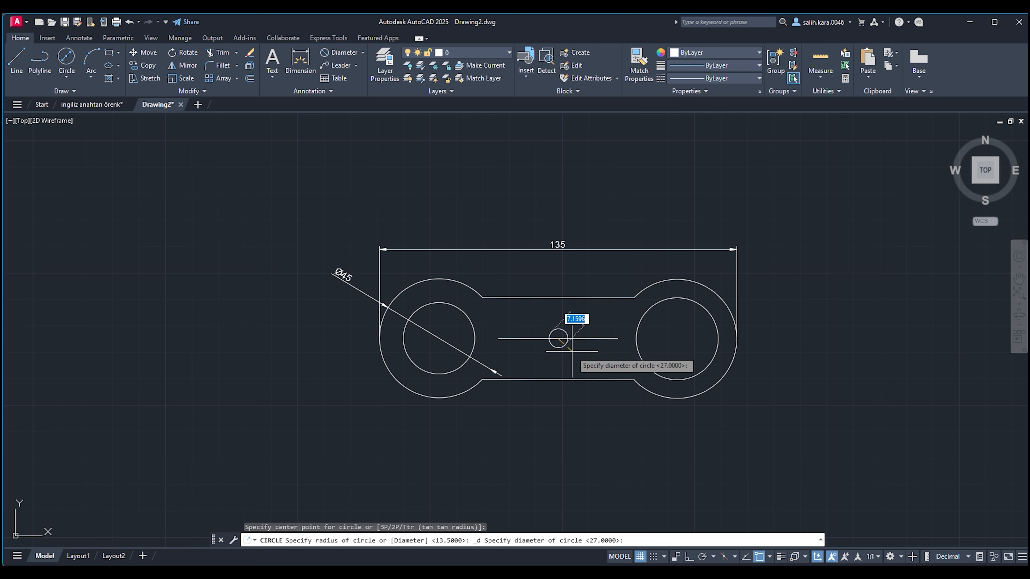
key(Return)
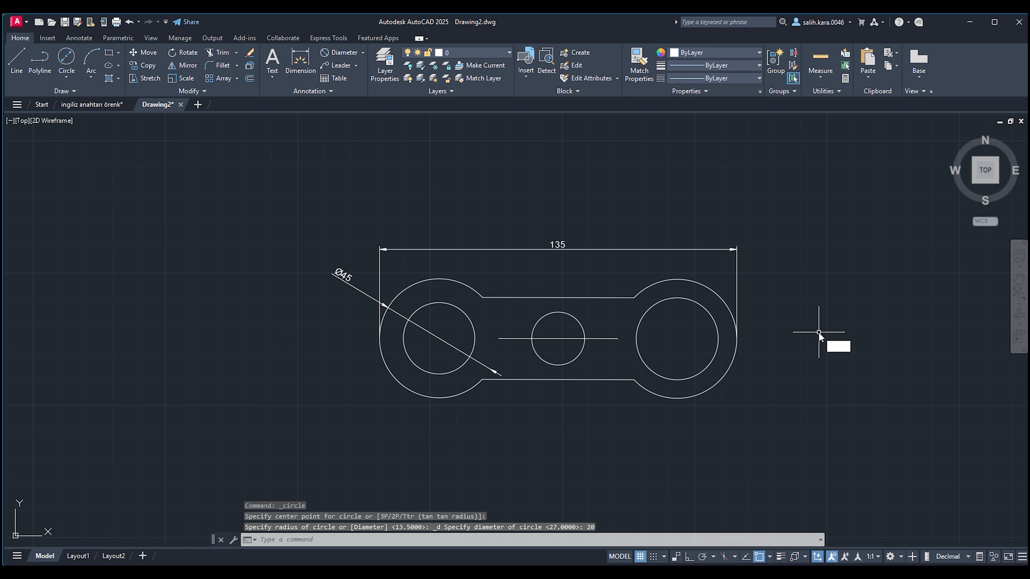
Draw a 6-sided polygon circumscribed about the diameter 31 circle in the right end, sized to the circle's upper edge.
text(POL)
key(Return)
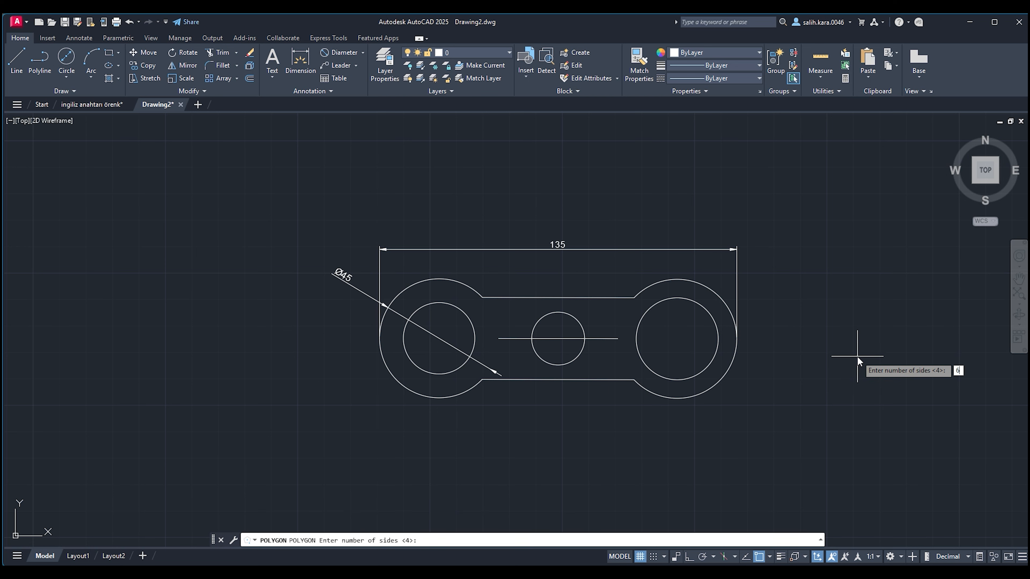
key(Return)
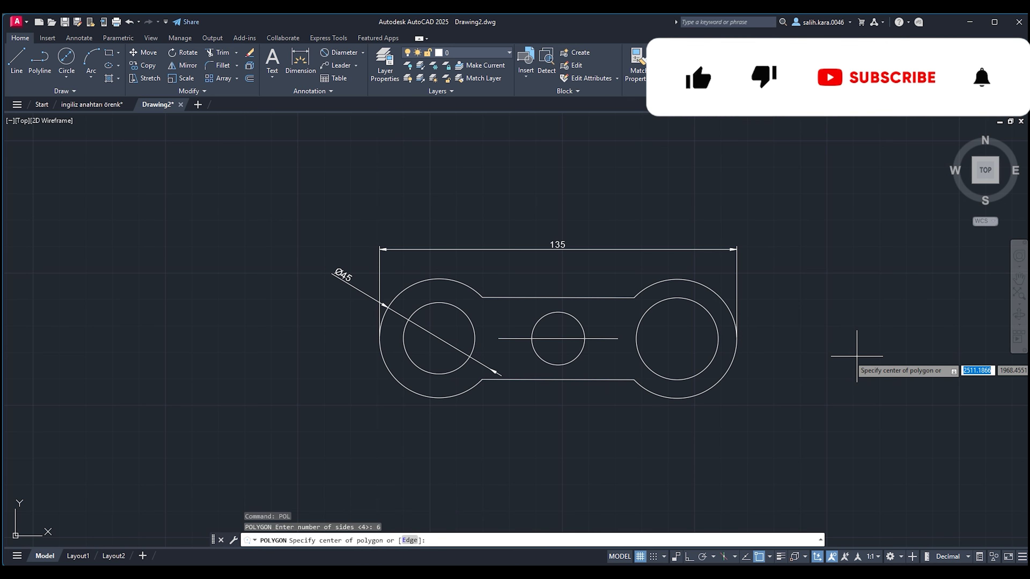
click(677, 339)
text(C)
key(Return)
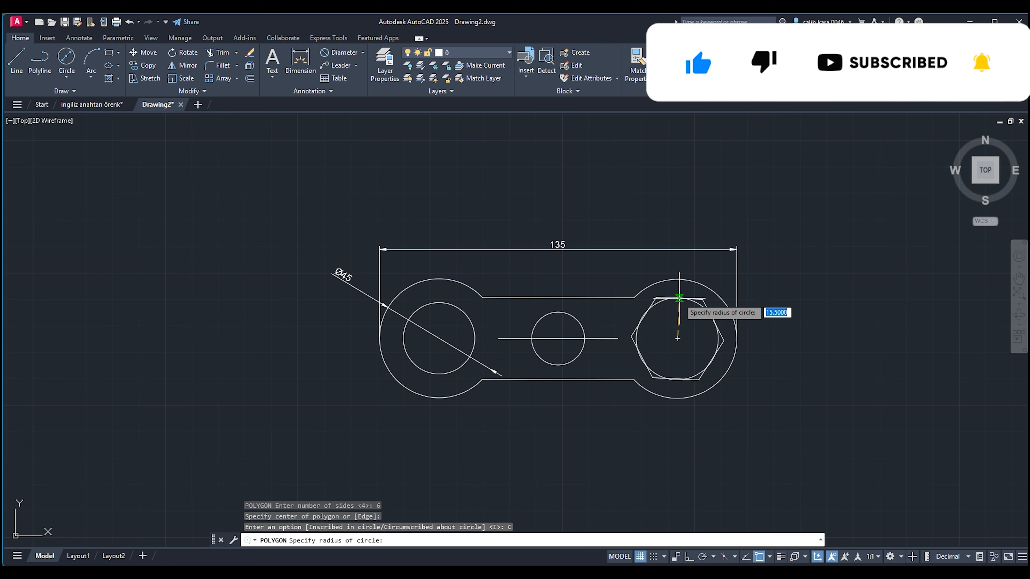
scroll(680, 295, up, 2)
scroll(680, 295, up, 2)
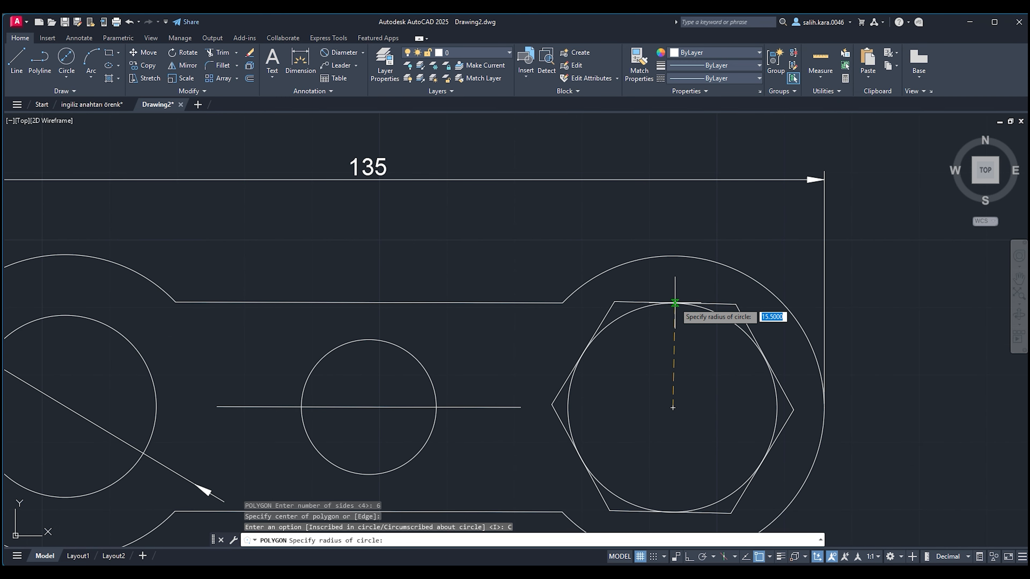
click(675, 303)
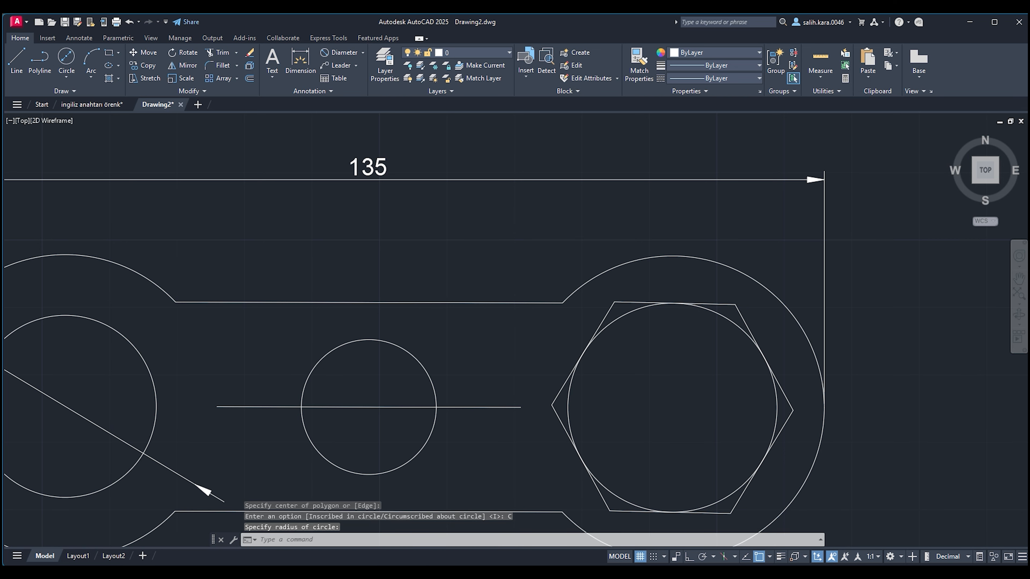
Draw a 6-sided polygon circumscribed about the diameter 20 middle circle, sized to the circle's upper edge.
scroll(484, 385, down, 1)
scroll(484, 384, up, 1)
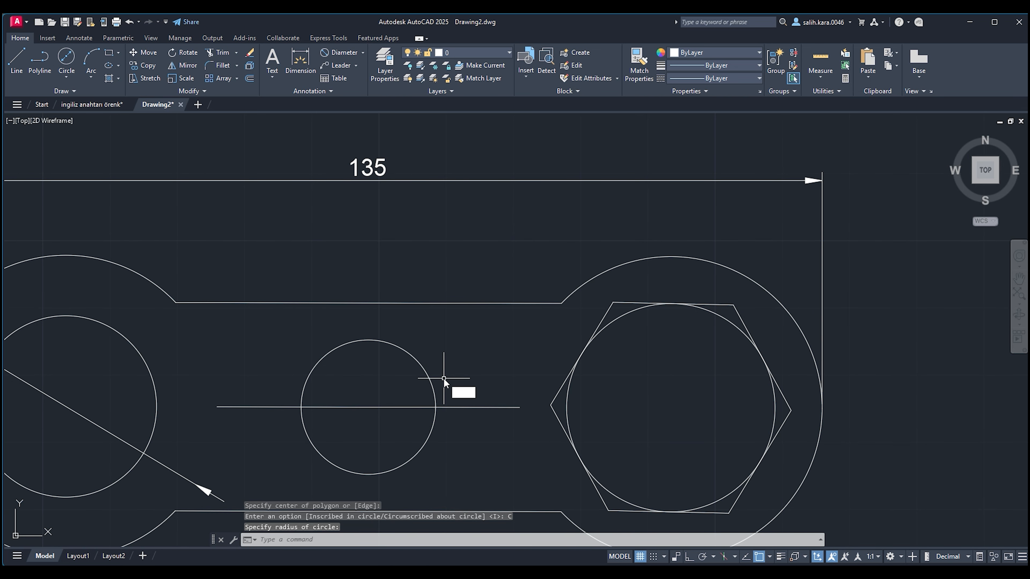
text(pol)
key(Return)
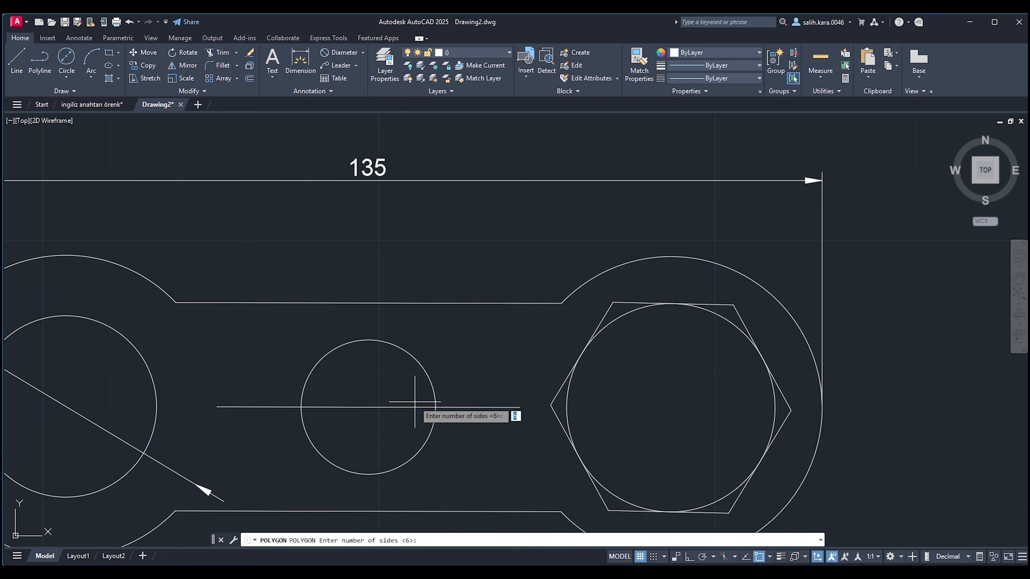
key(Return)
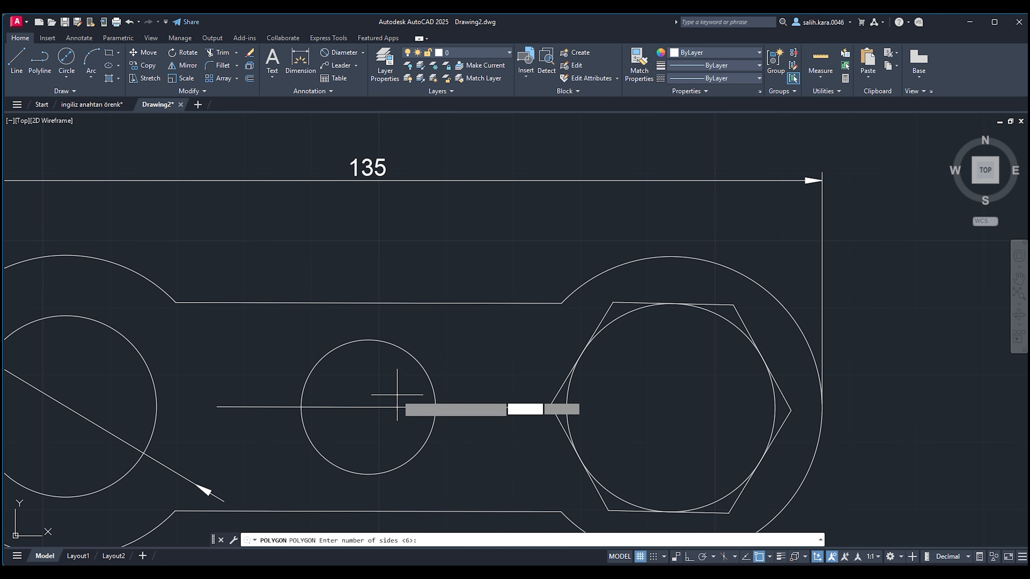
click(368, 406)
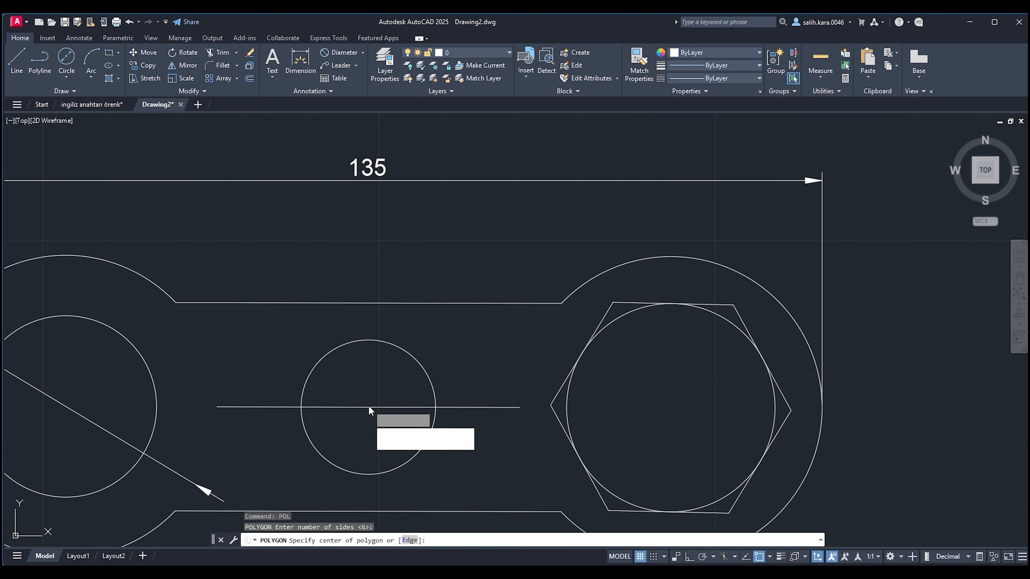
click(386, 447)
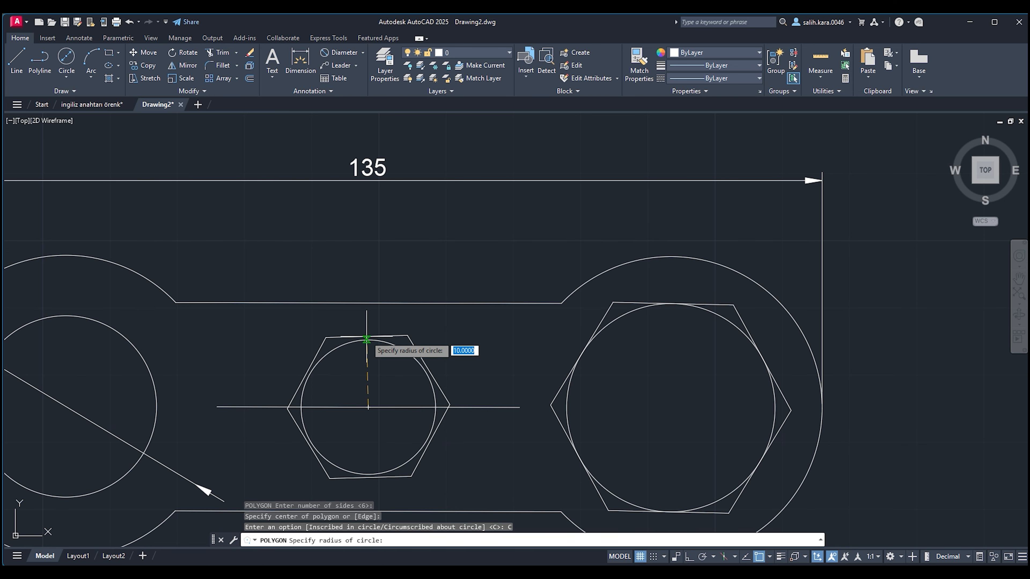
click(369, 338)
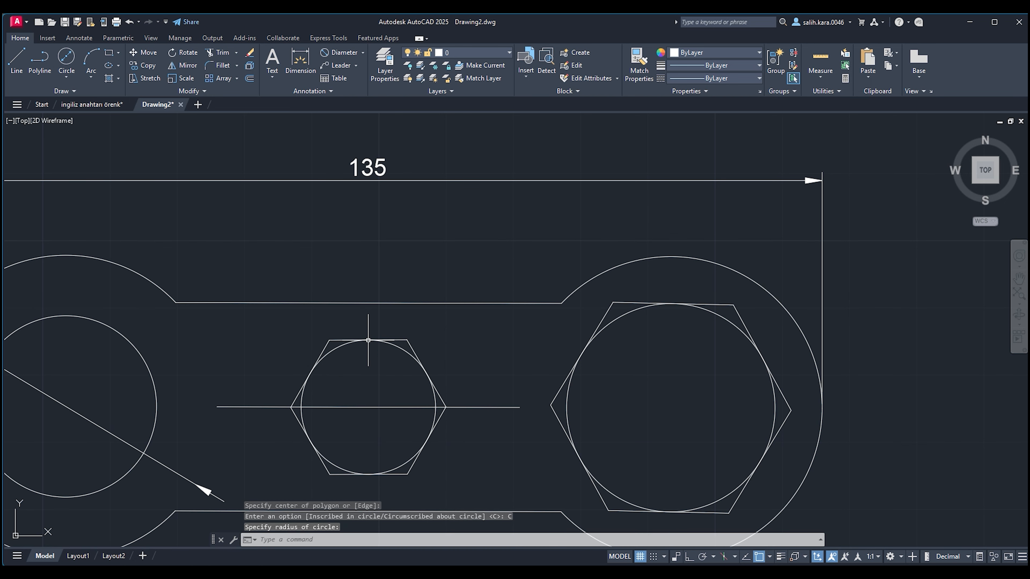
scroll(368, 340, up, 2)
scroll(219, 399, down, 3)
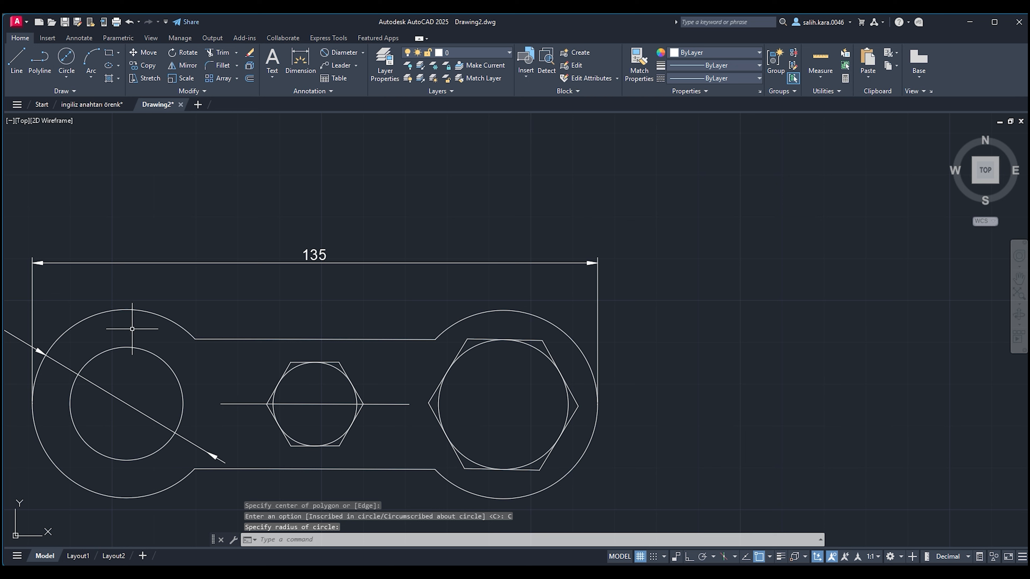
text(POL)
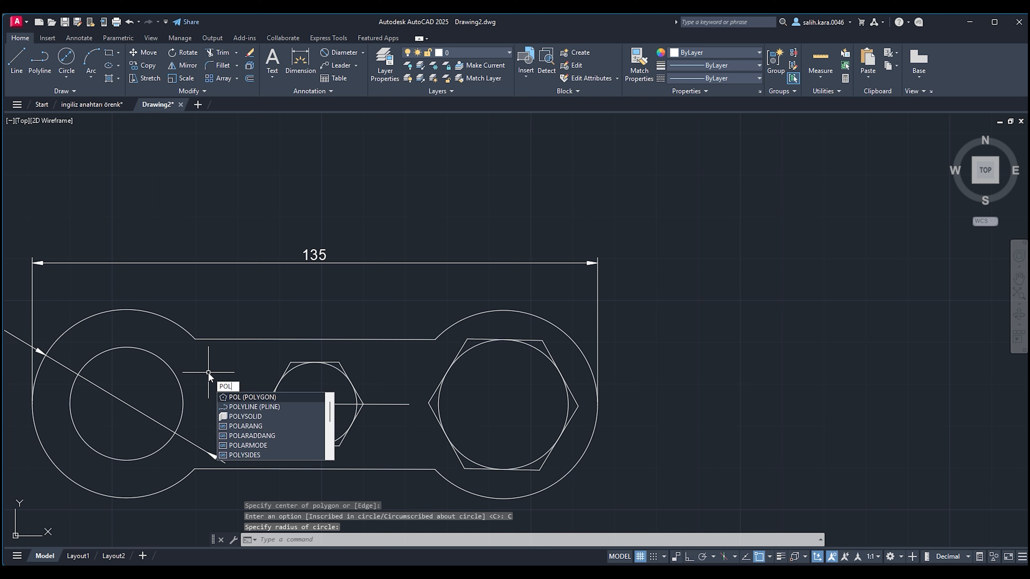
text(ARDIST)
key(Return)
key(BackSpace)
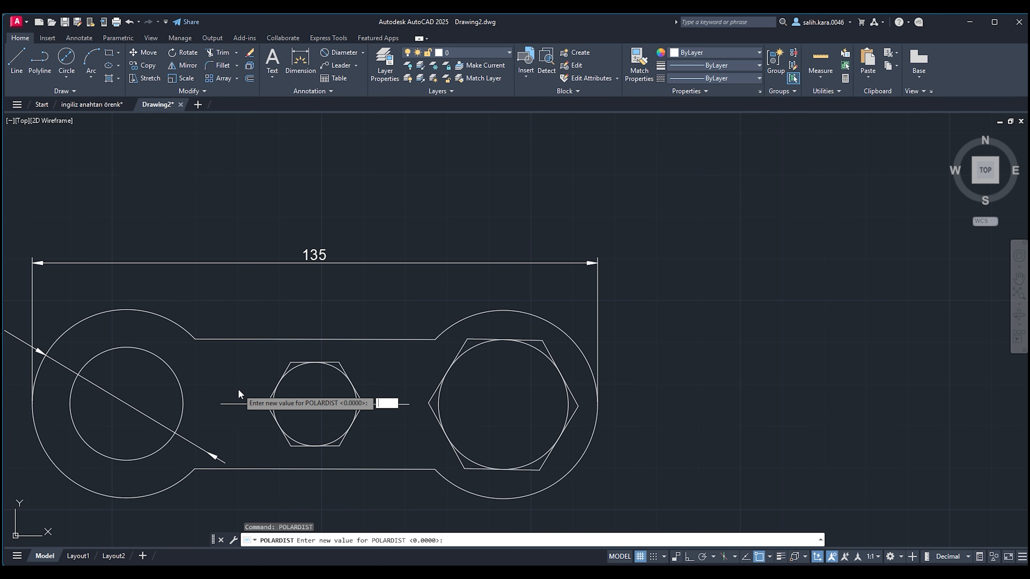
key(Escape)
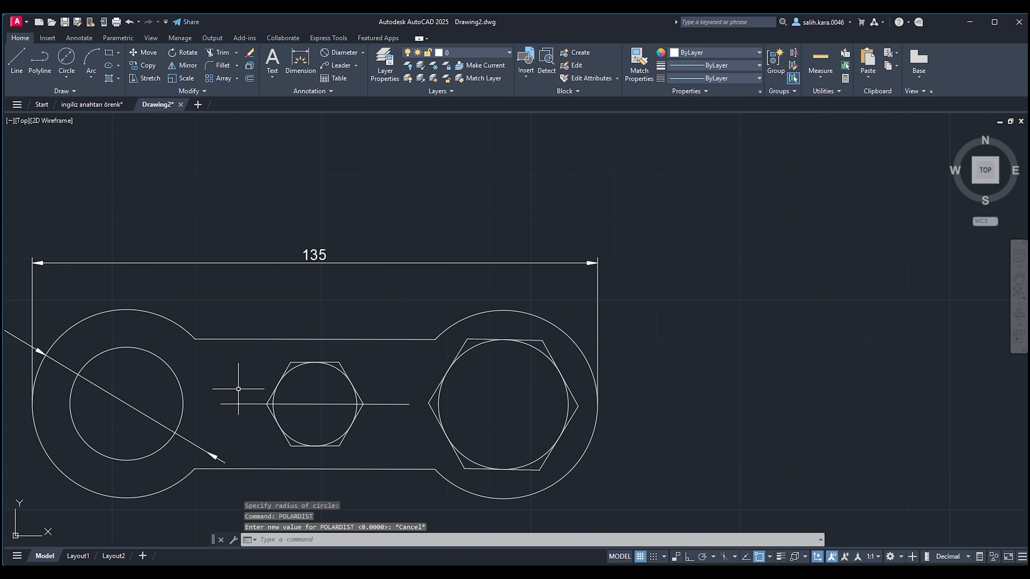
Draw a 6-sided polygon circumscribed about the diameter 27 circle in the left end, sized to the circle's upper edge.
text(POL)
key(Return)
scroll(331, 444, down, 2)
middle_drag(194, 432, 334, 433)
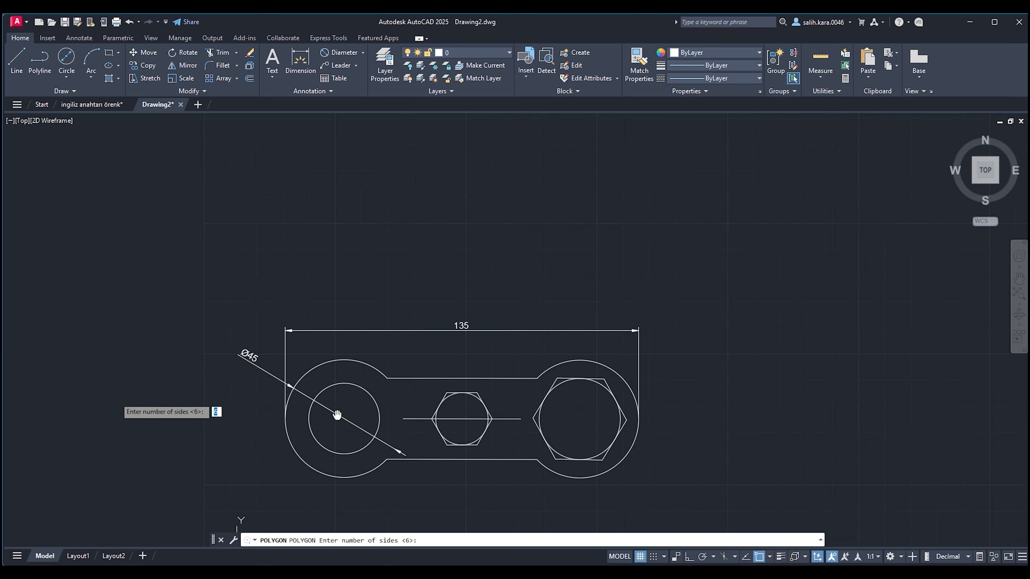
scroll(333, 433, up, 2)
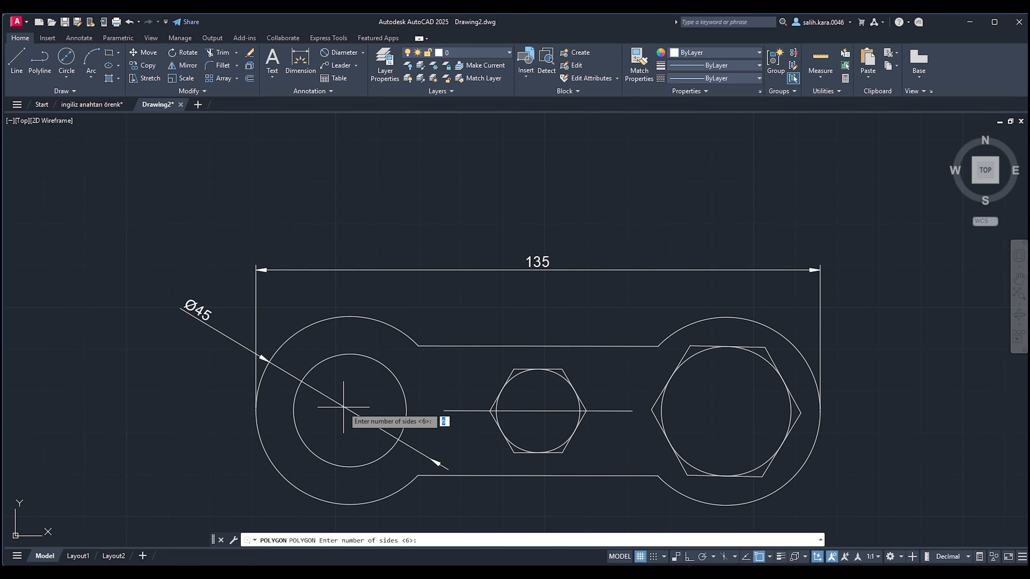
key(Return)
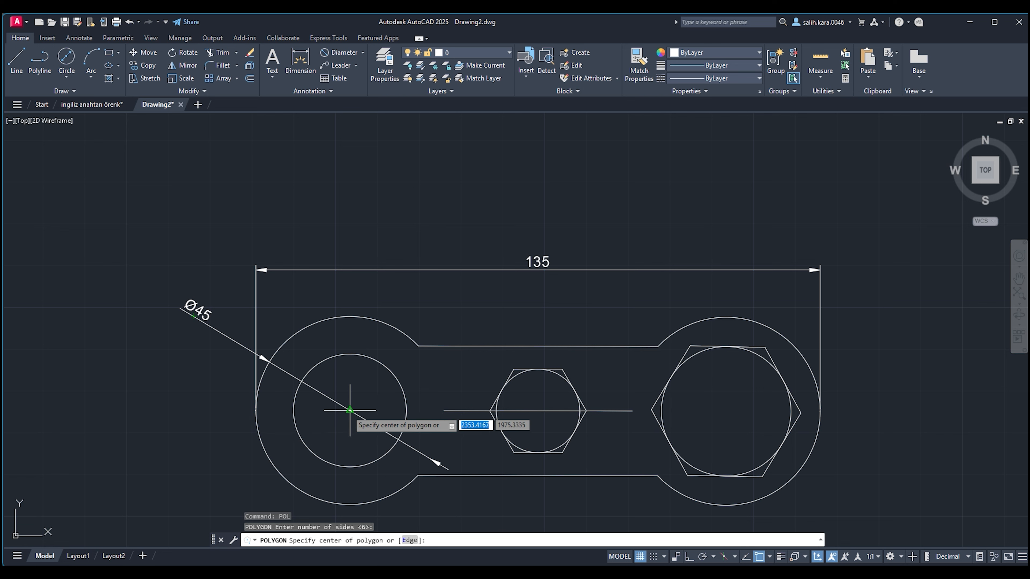
click(349, 411)
key(Return)
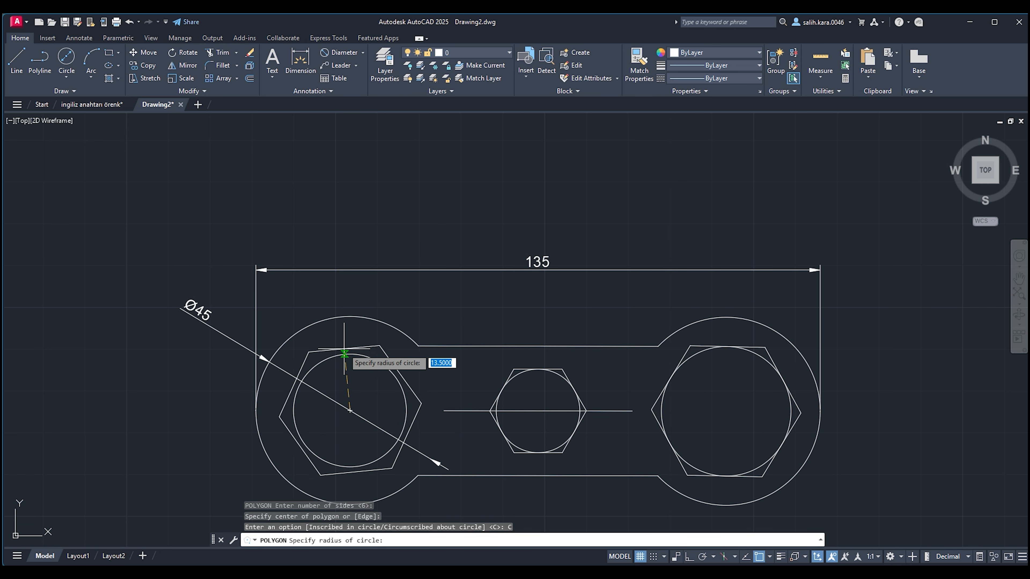
click(347, 354)
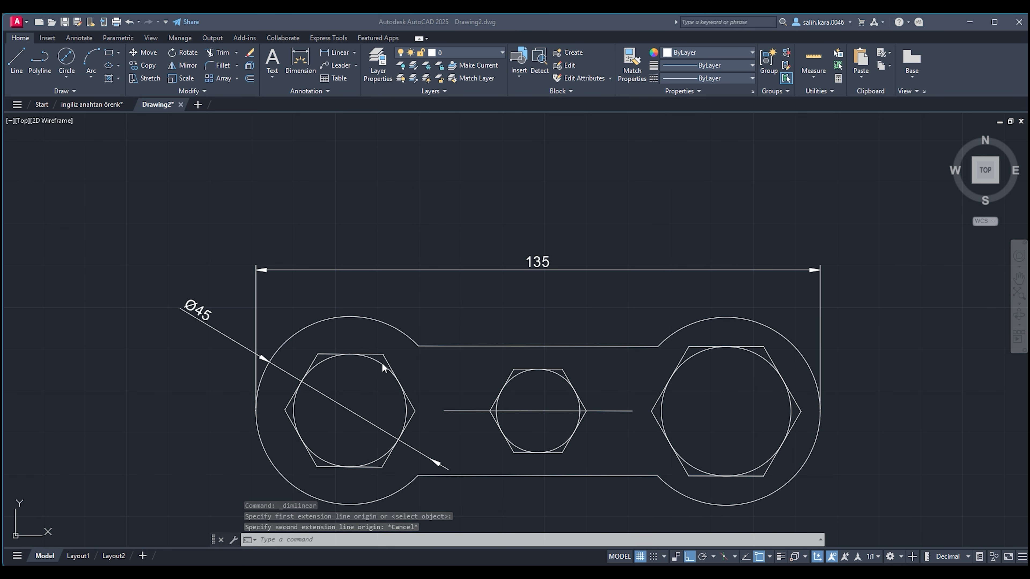
Delete the three circles inside the hexagons and the short central line, keeping the hexagons.
click(383, 365)
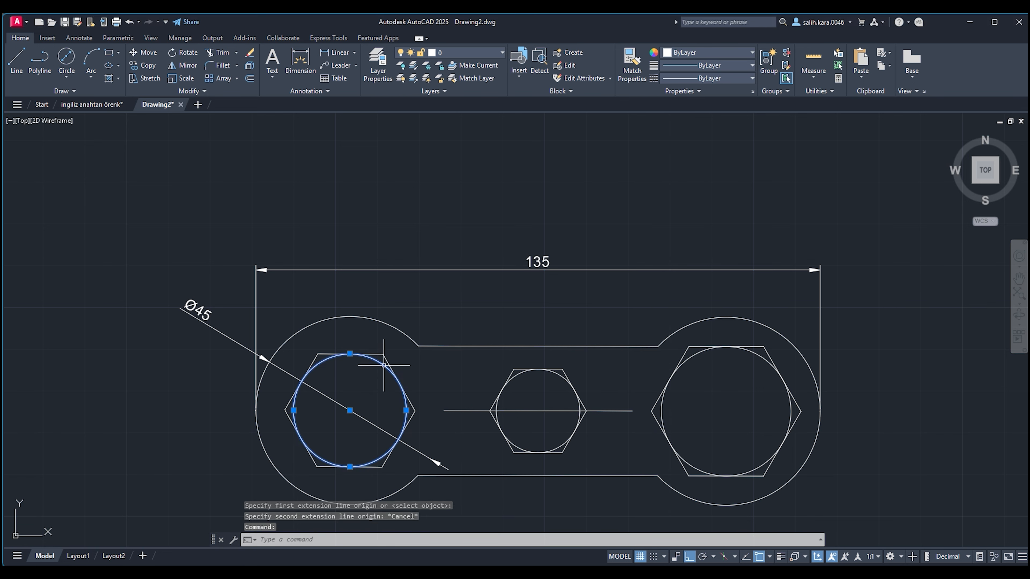
key(Delete)
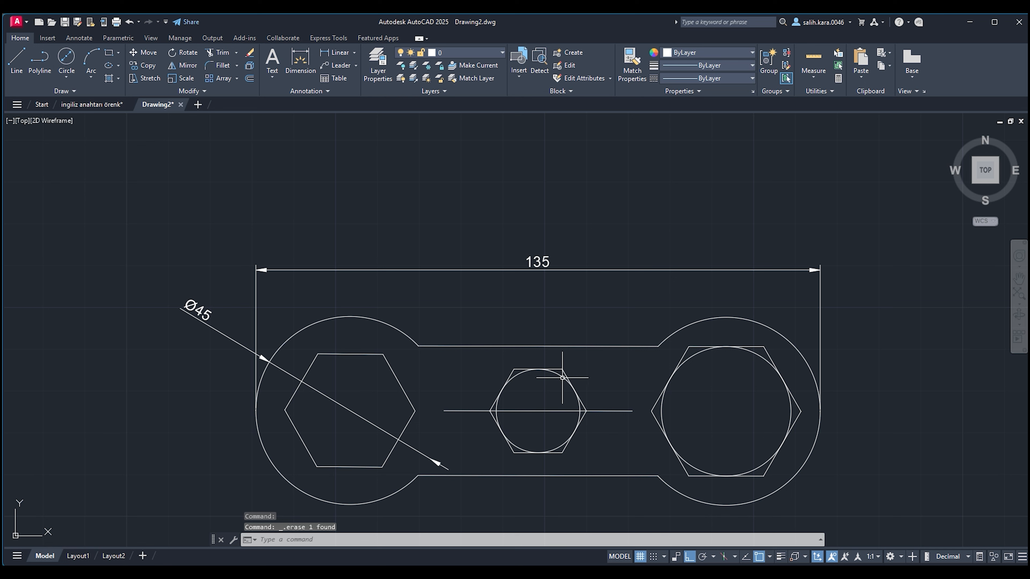
click(661, 405)
key(Delete)
click(602, 410)
key(Delete)
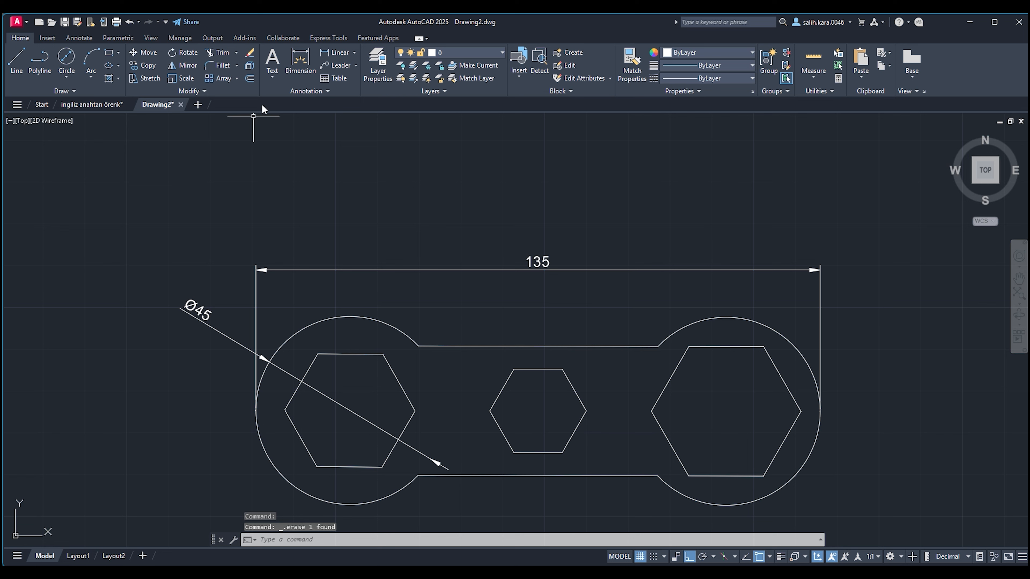
Add a vertical linear dimension across the flats of the left hexagon, placed inside it.
click(334, 52)
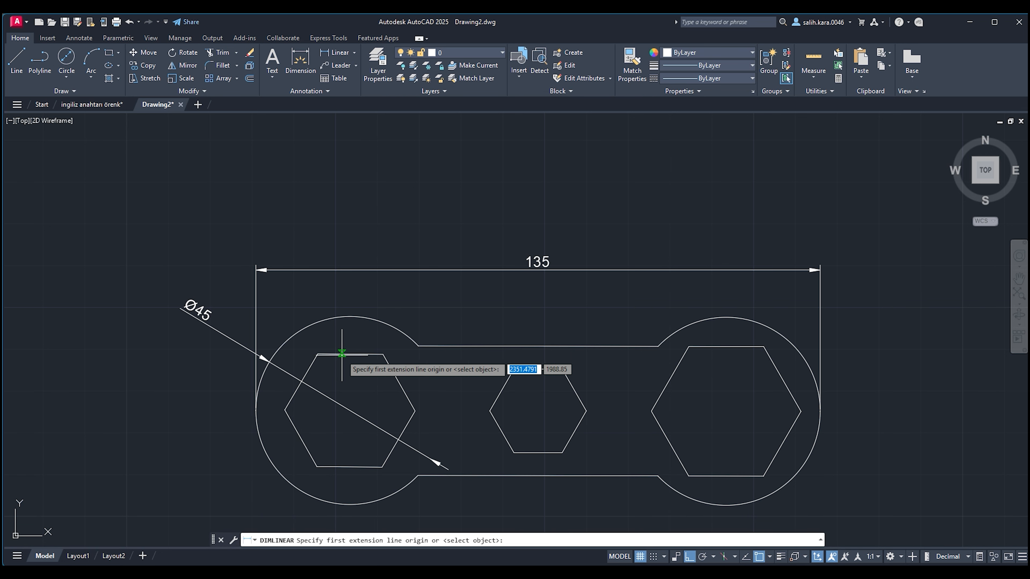
click(350, 354)
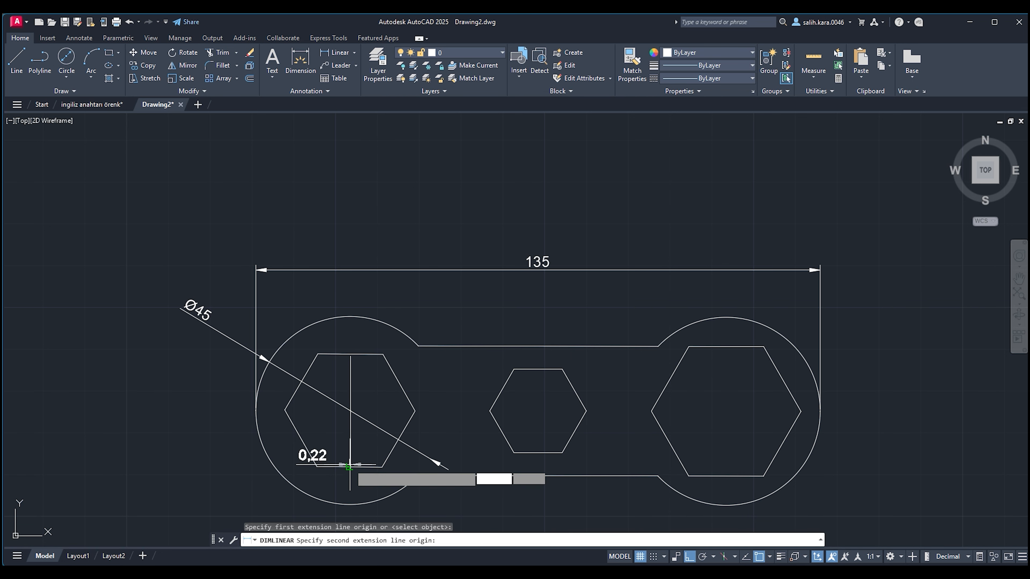
click(349, 466)
click(367, 410)
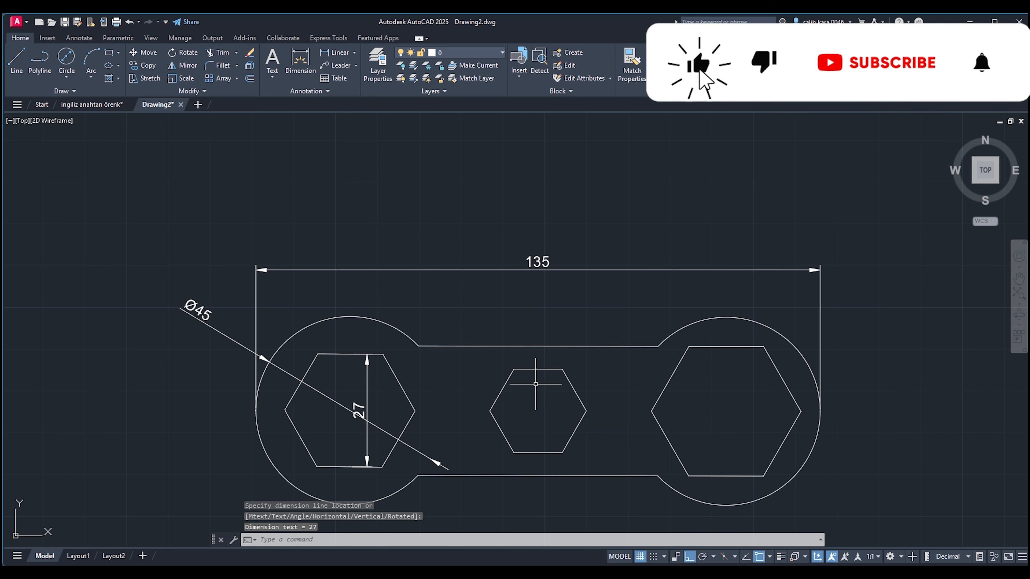
Add a vertical linear dimension across the flats of the middle hexagon, placed inside it.
key(space)
click(538, 369)
click(538, 453)
click(557, 410)
Add a vertical linear dimension across the flats of the right hexagon, placed inside it.
key(space)
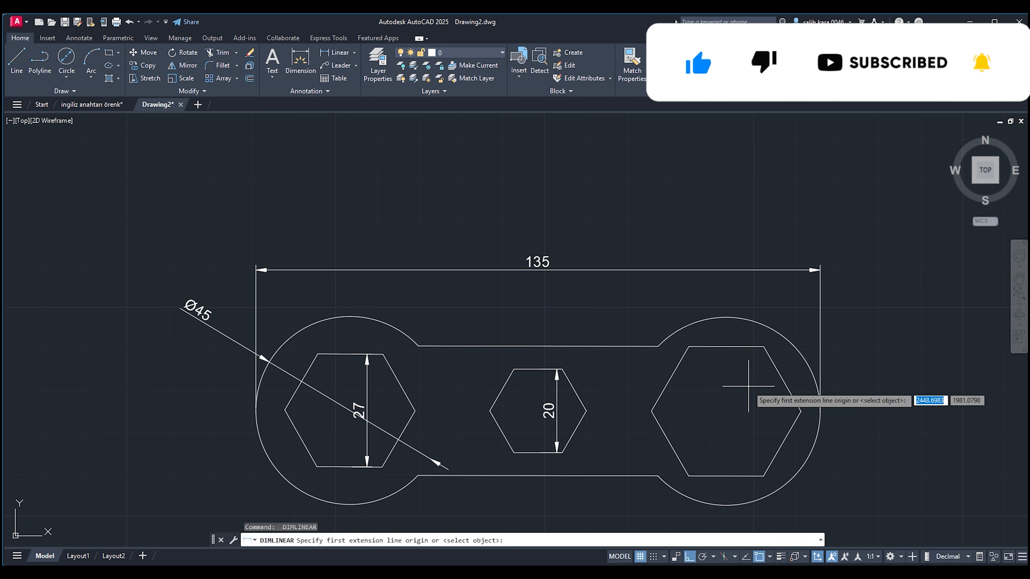
click(726, 346)
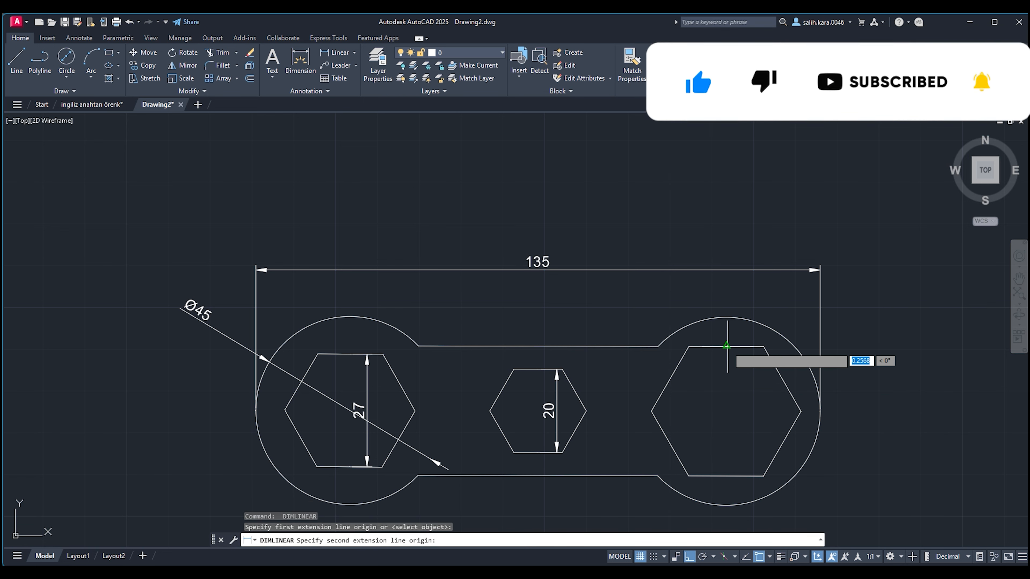
click(732, 476)
click(745, 462)
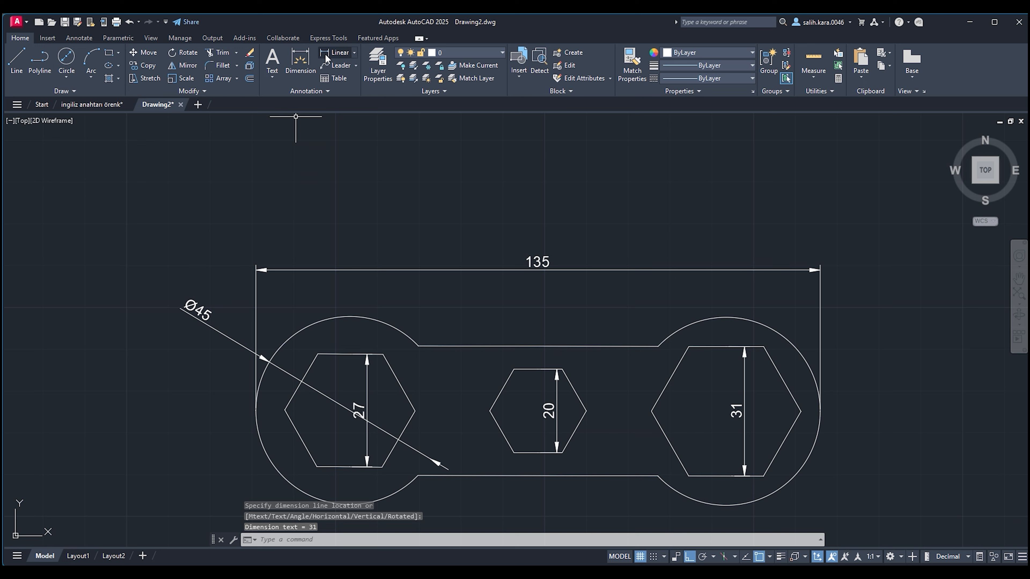
Add a vertical linear dimension for the full height of the right round end, placed outside the plate on its right.
key(space)
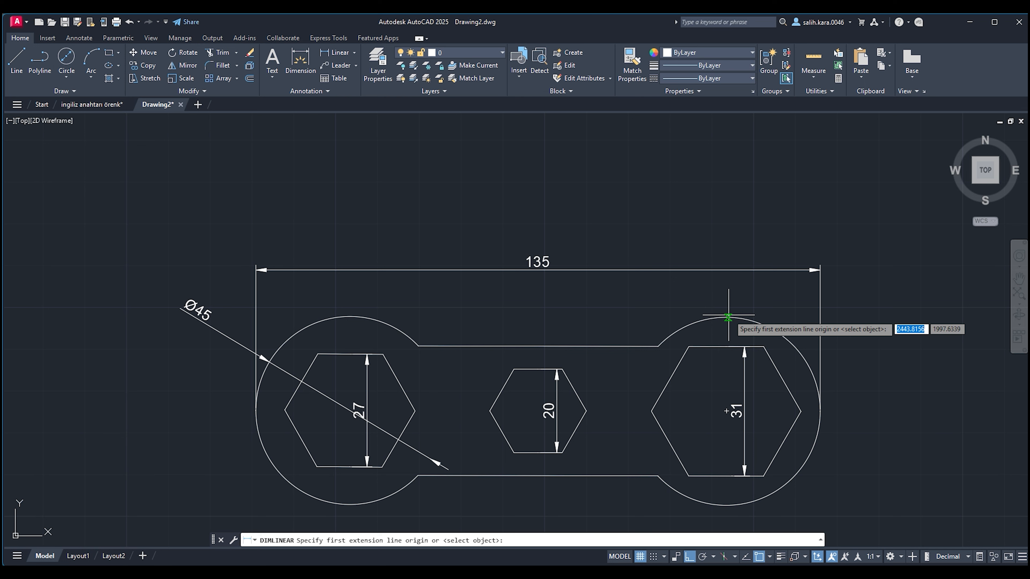
click(726, 505)
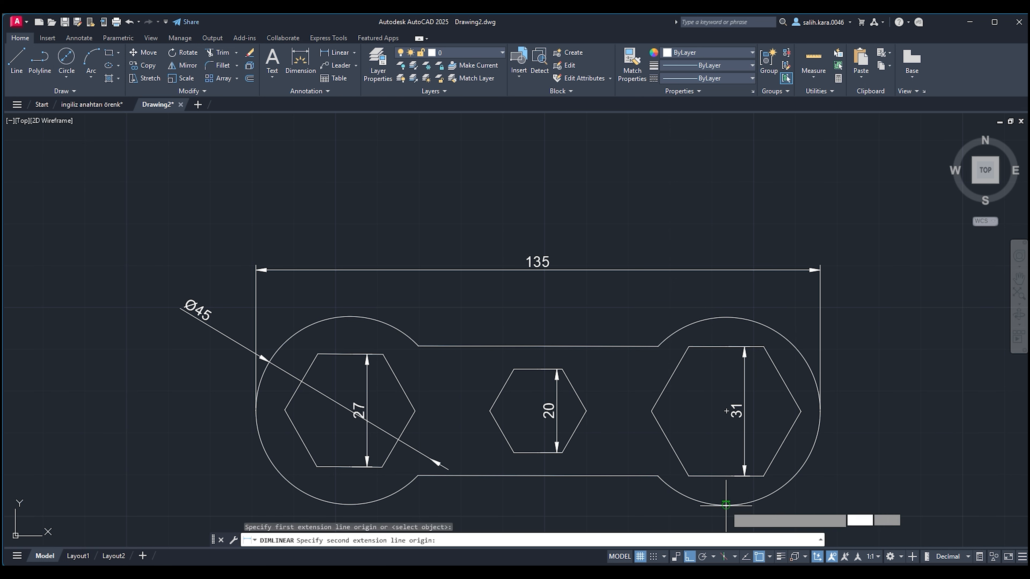
click(725, 317)
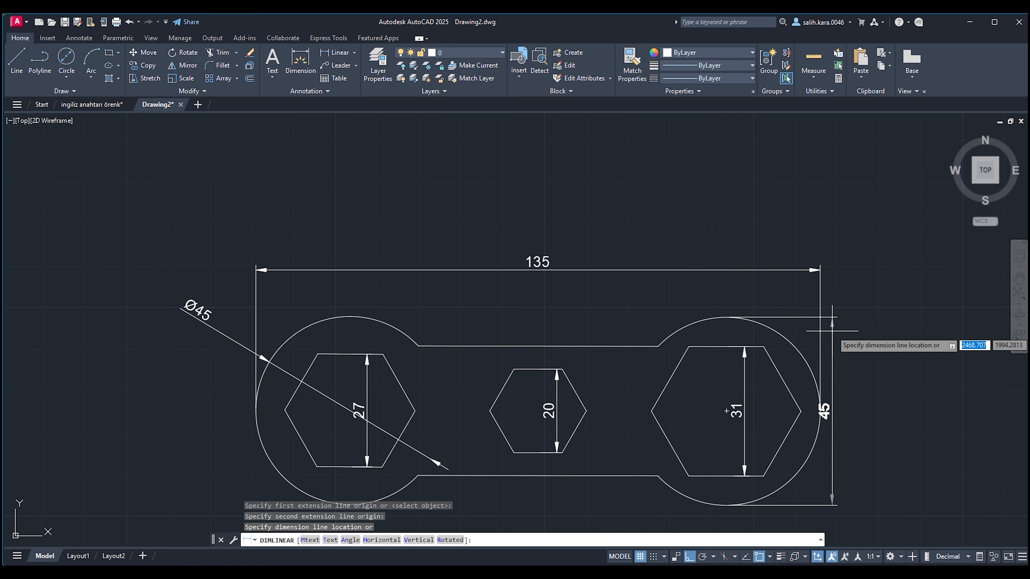
click(863, 330)
middle_drag(656, 448, 668, 360)
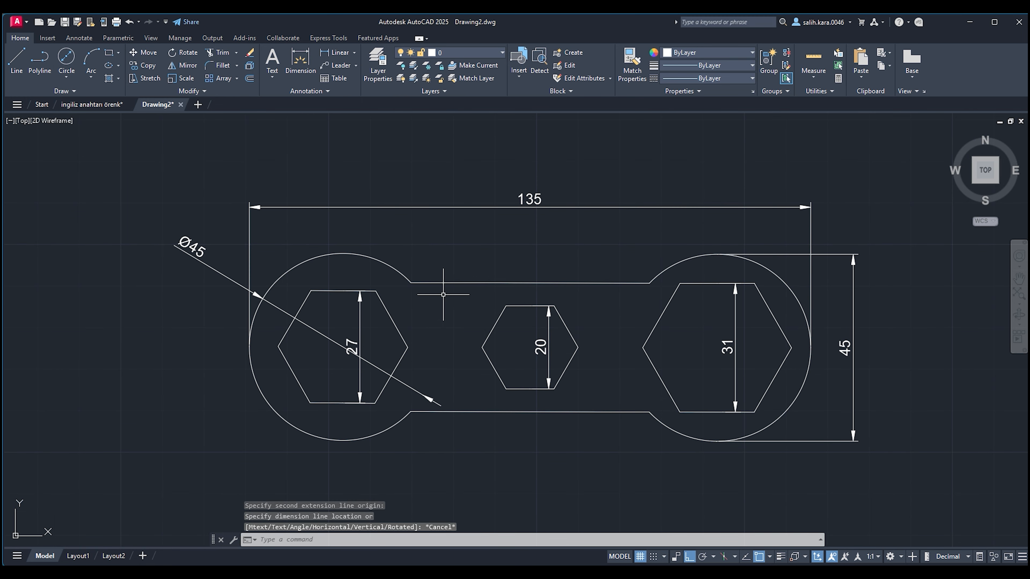
Add a vertical linear dimension between the upper and lower straight edges, placed between the left and middle hexagons.
click(339, 52)
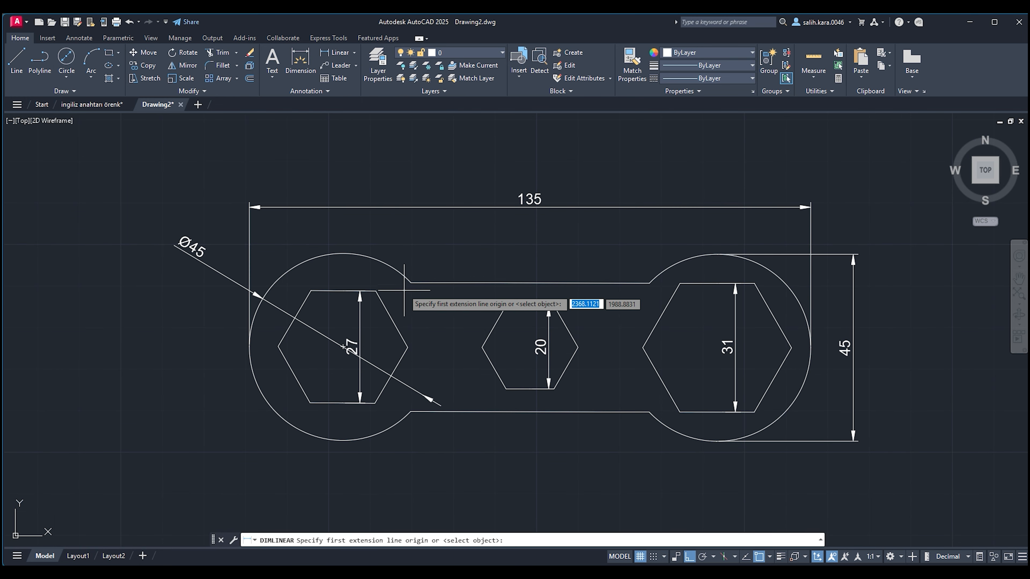
click(441, 282)
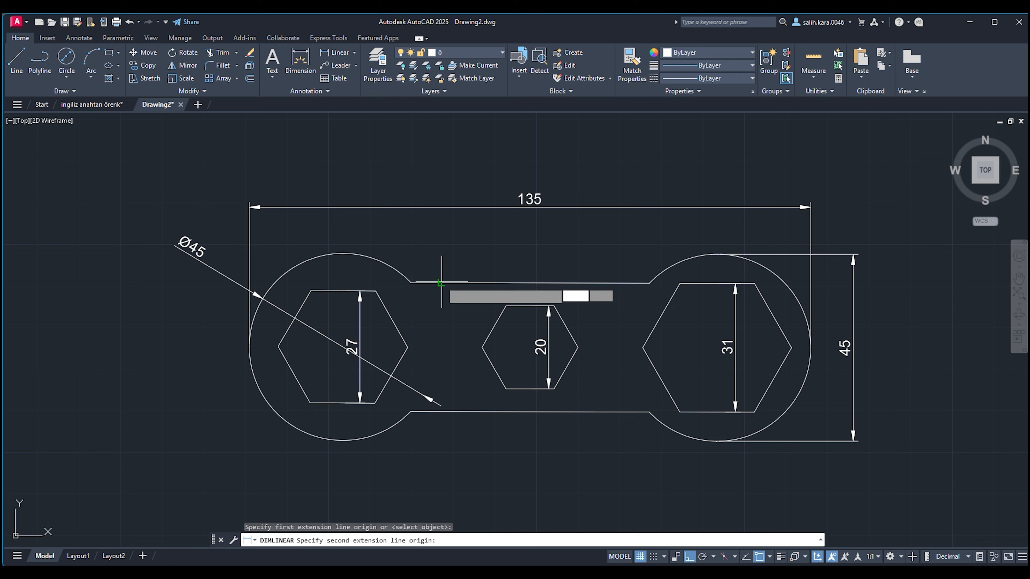
click(440, 413)
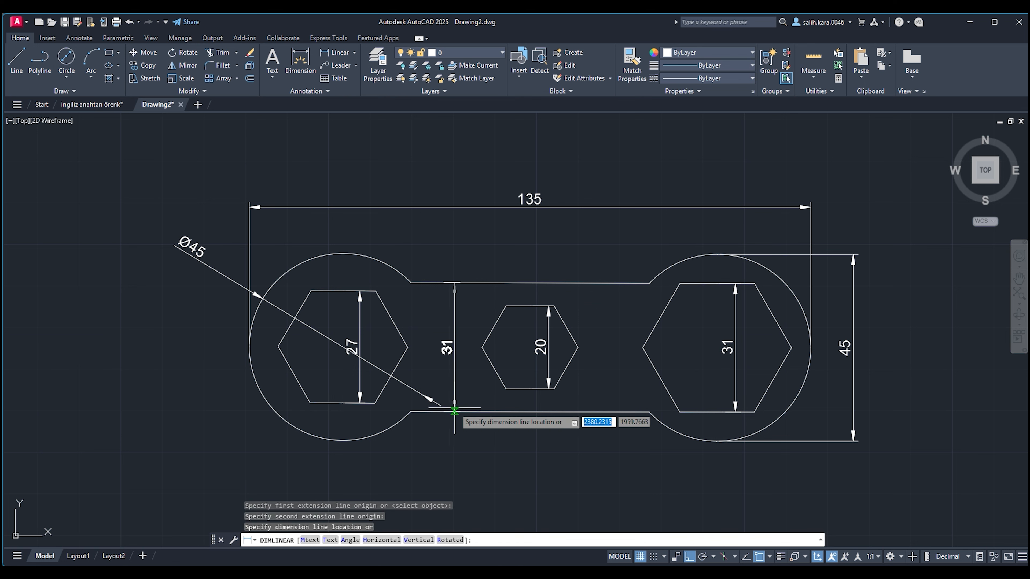
click(459, 377)
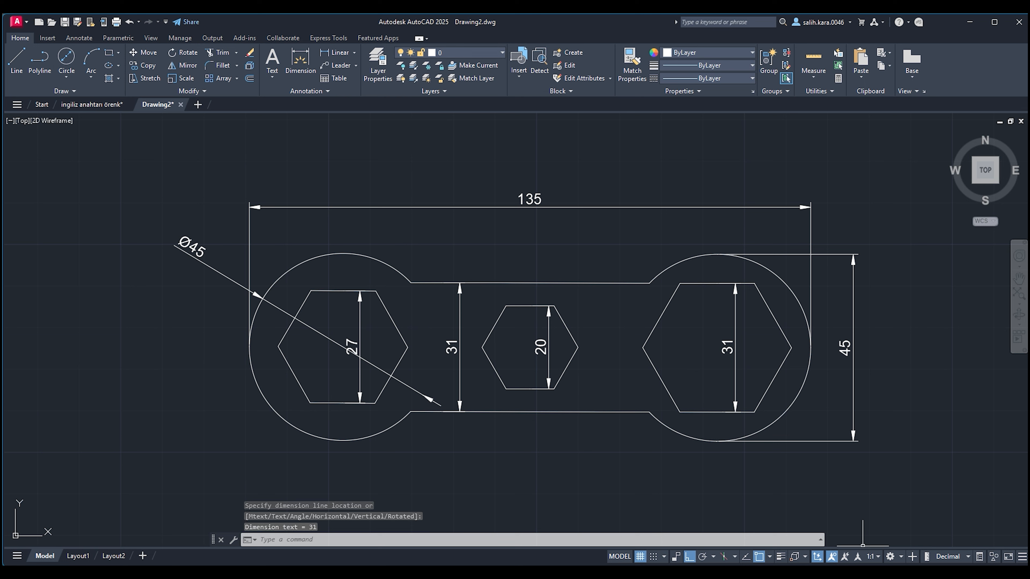
Switch the workspace to 3D Modeling.
click(913, 557)
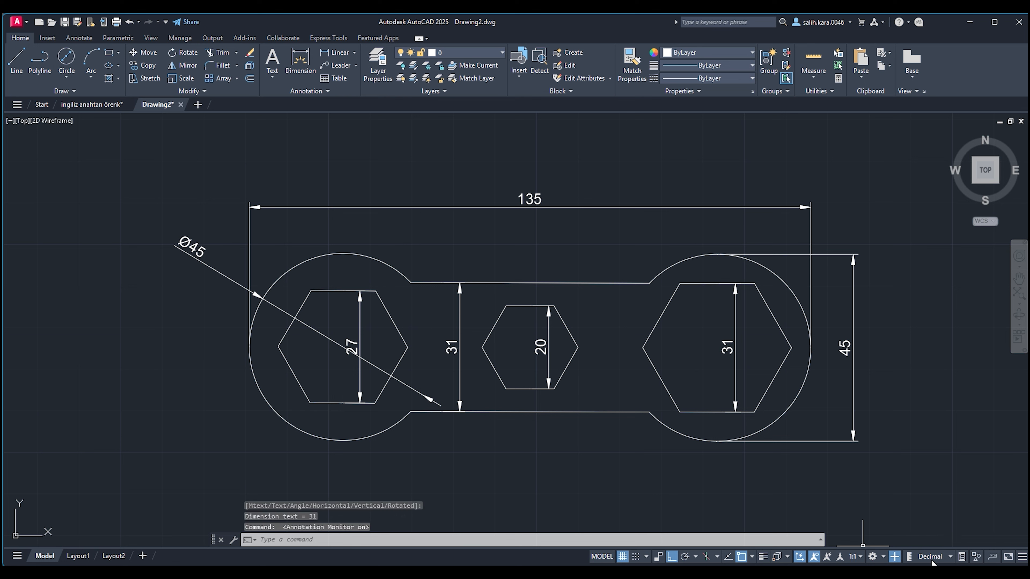
click(895, 560)
click(890, 556)
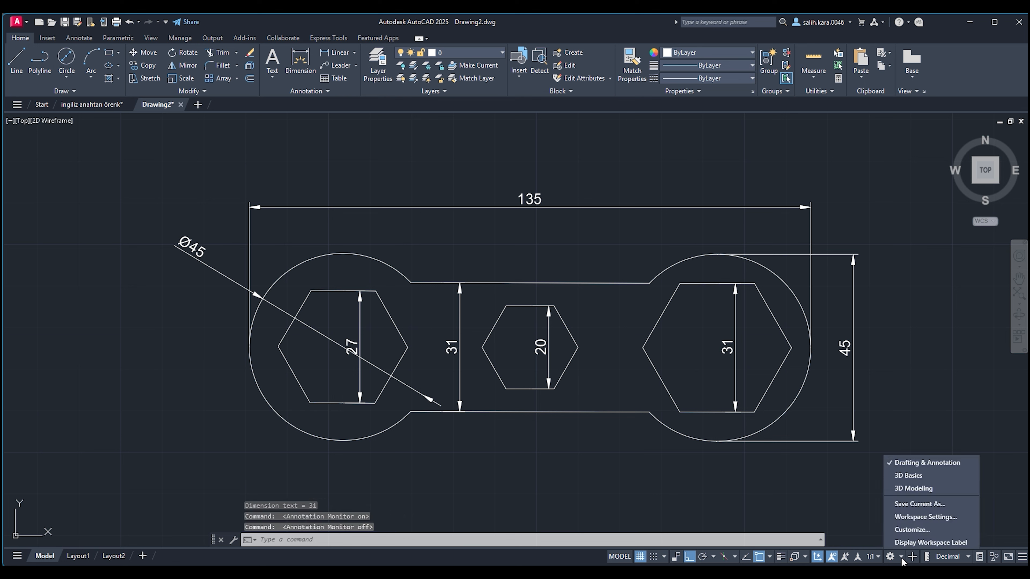
click(913, 489)
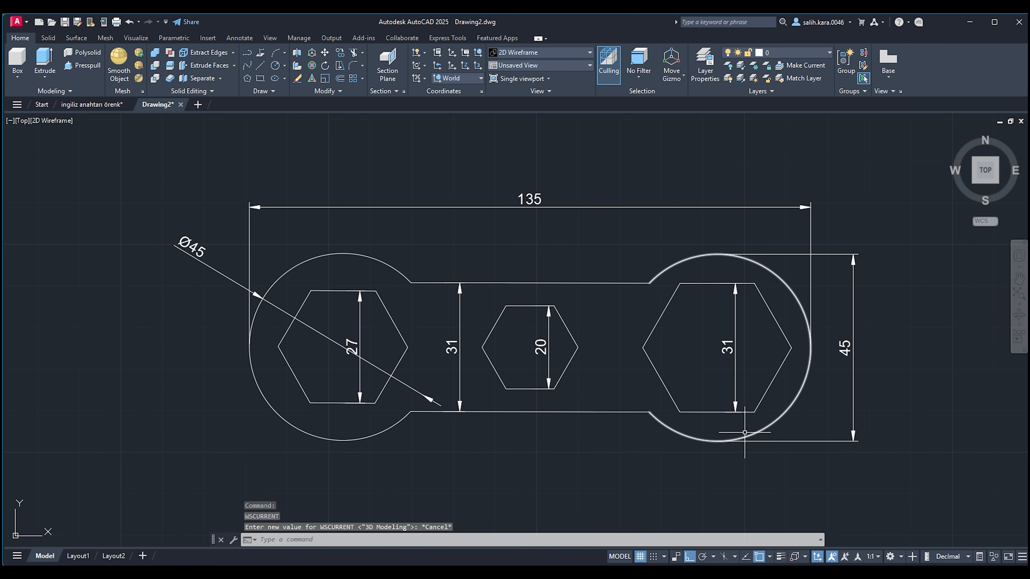
Orbit and zoom from the top view to a tilted view that shows the whole dimensioned plate from the front and above.
click(985, 172)
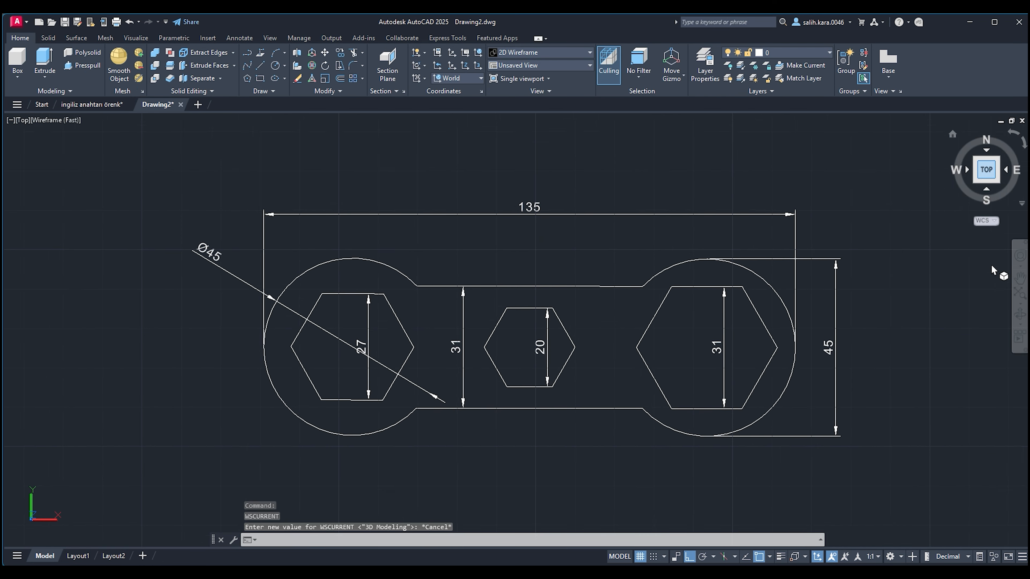
click(1020, 316)
mouse_move(959, 311)
mouse_down()
mouse_move(986, 191)
mouse_move(1004, 180)
mouse_up()
scroll(469, 328, up, 2)
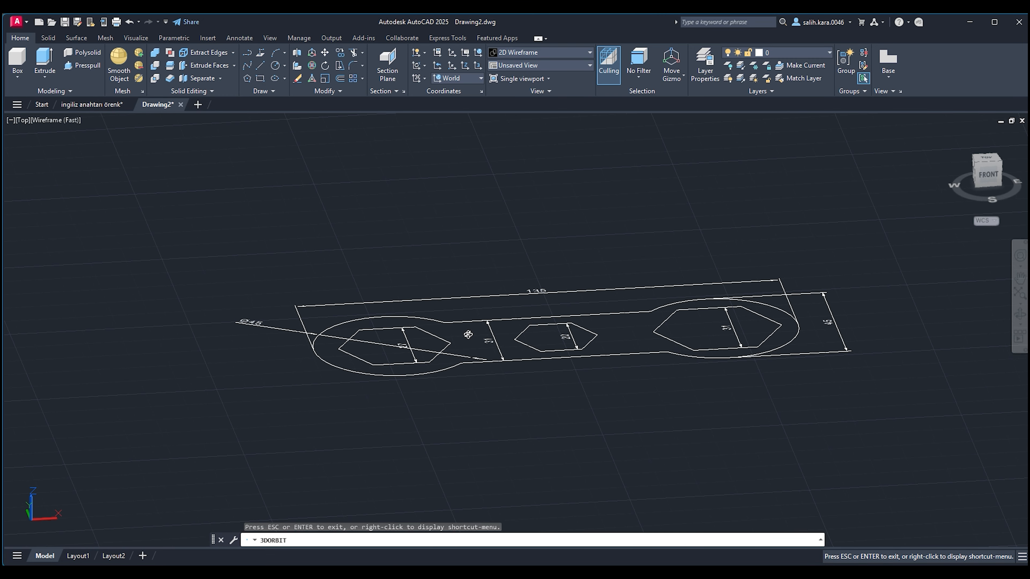
key(Escape)
scroll(466, 377, up, 2)
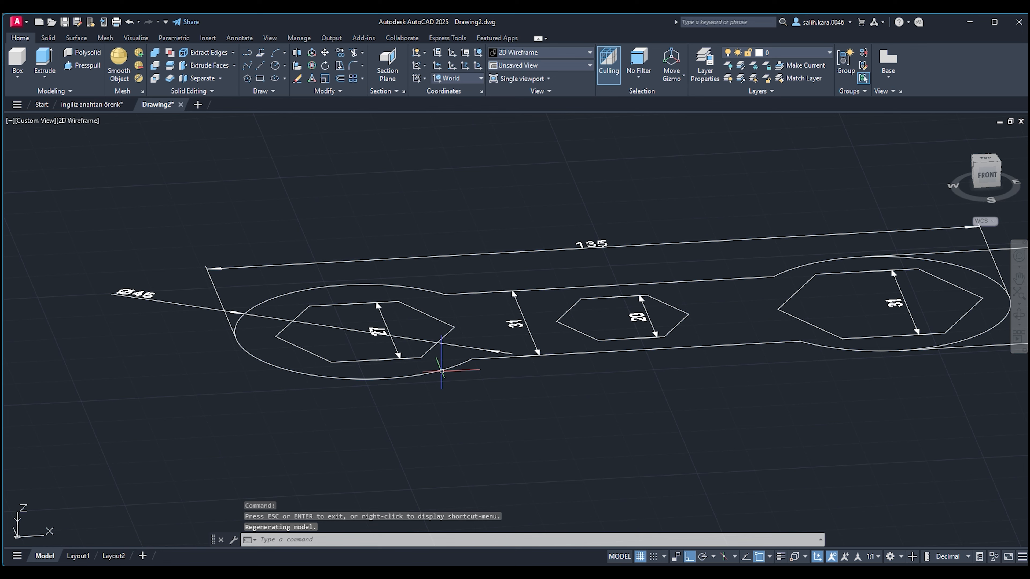
click(1017, 317)
mouse_move(819, 315)
mouse_down()
mouse_move(825, 326)
mouse_move(811, 344)
mouse_move(788, 338)
mouse_up()
scroll(790, 338, up, 2)
scroll(792, 337, down, 4)
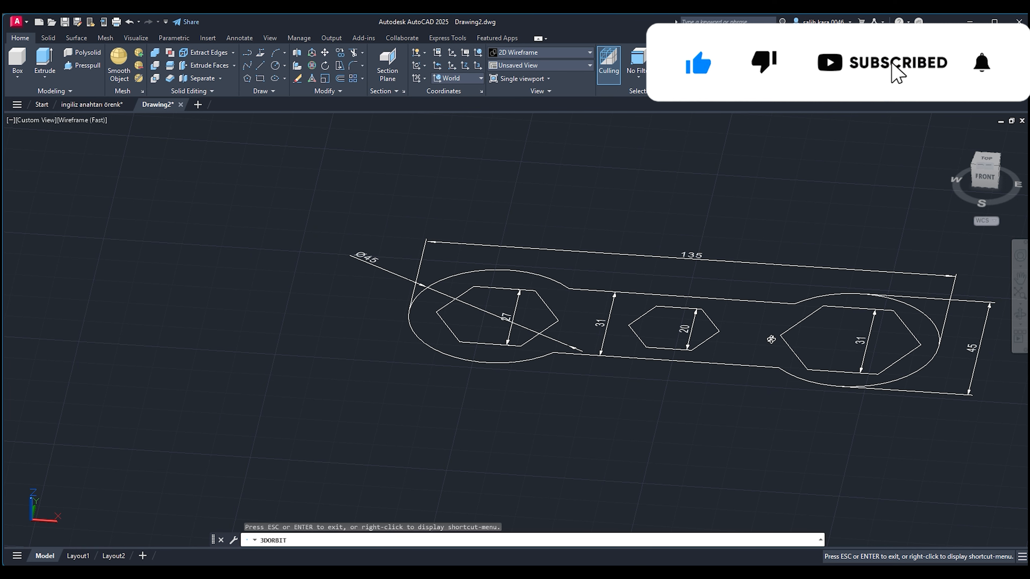
Extrude the area between the plate outline and the hexagonal openings to a height of 5 with Presspull.
click(83, 64)
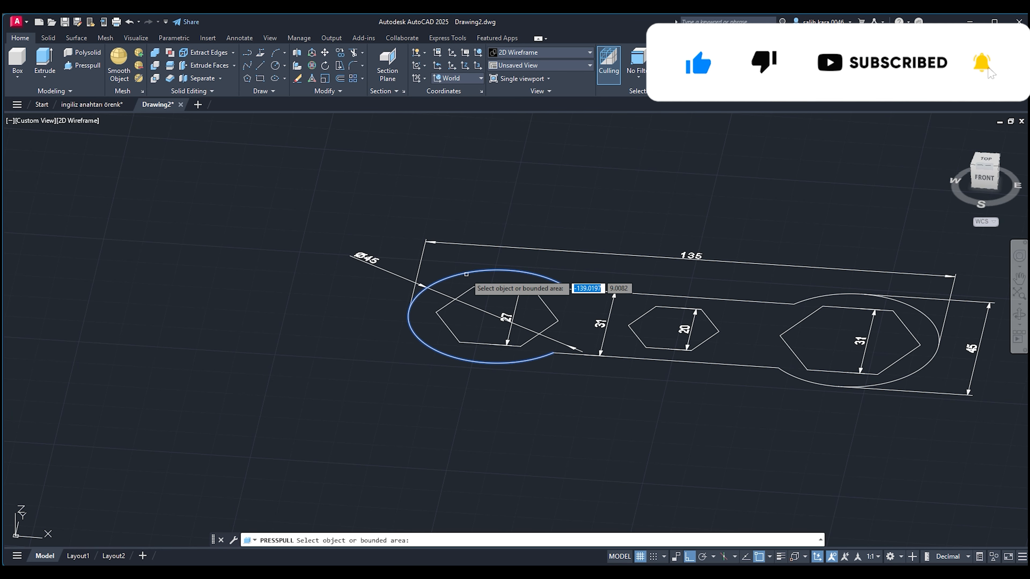
click(472, 274)
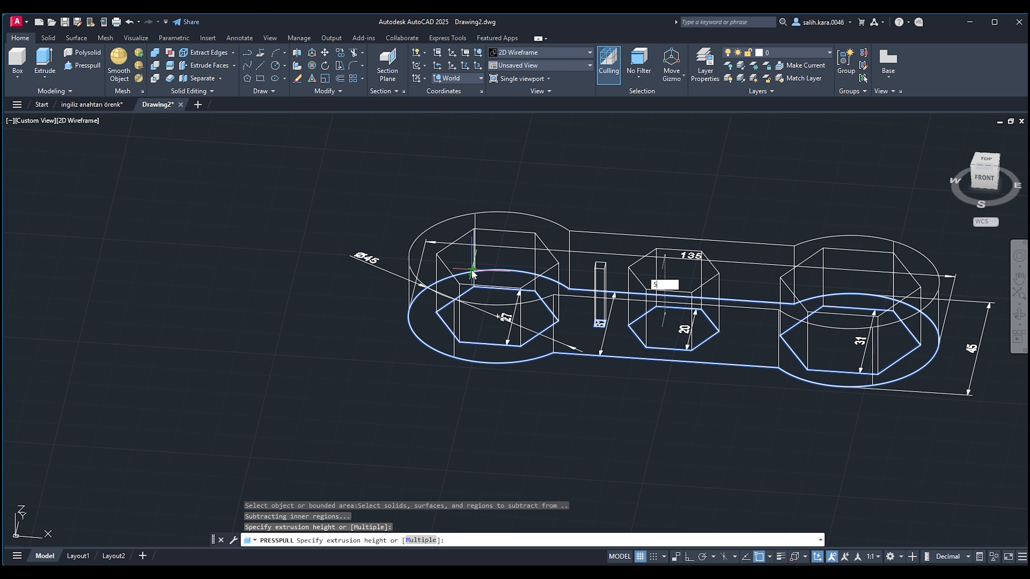
text(5)
key(Return)
Preview the solid in the Conceptual, Hidden and Realistic visual styles, return to 2D Wireframe and select the solid.
click(544, 57)
click(549, 77)
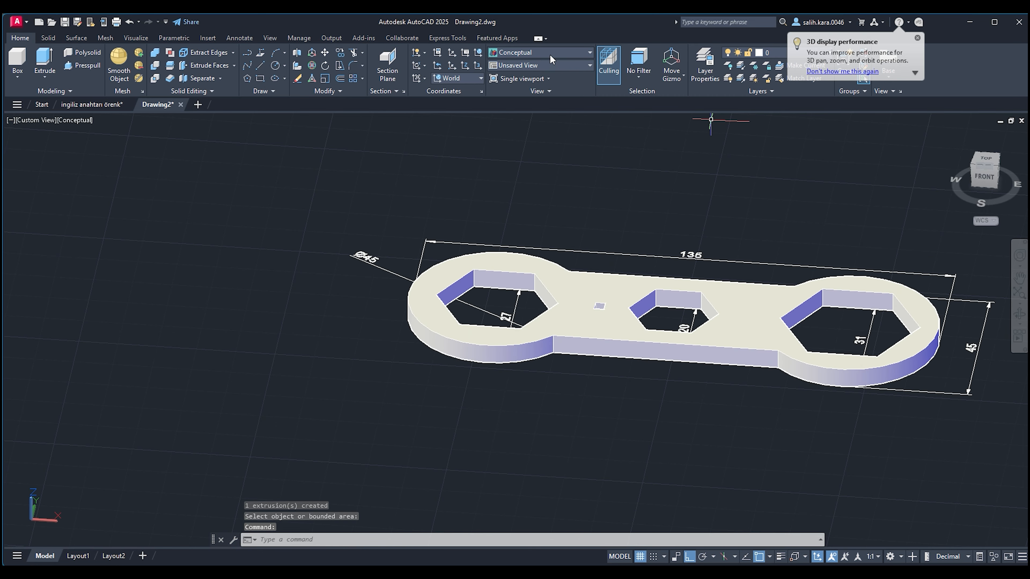
click(549, 54)
click(599, 77)
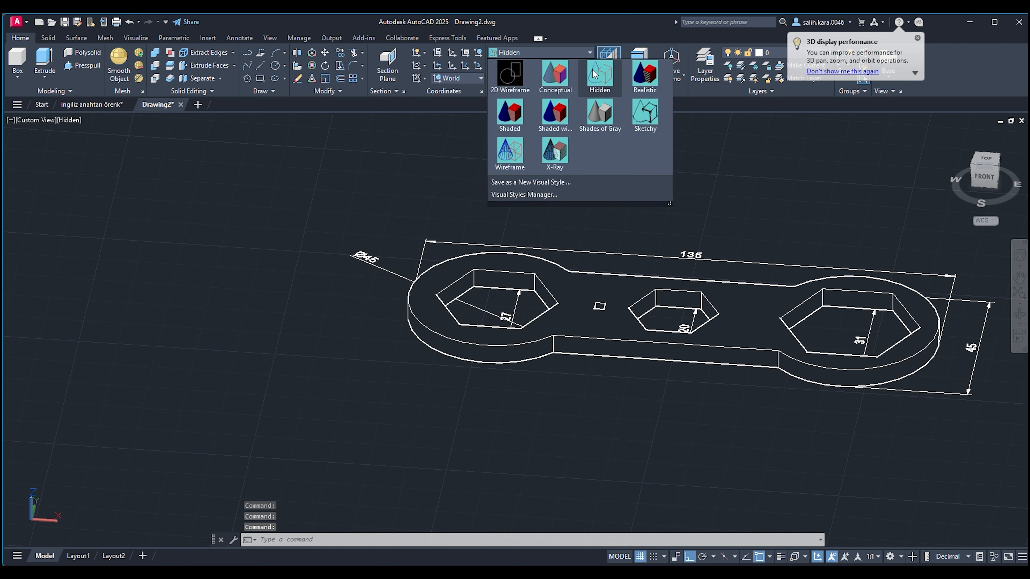
click(643, 79)
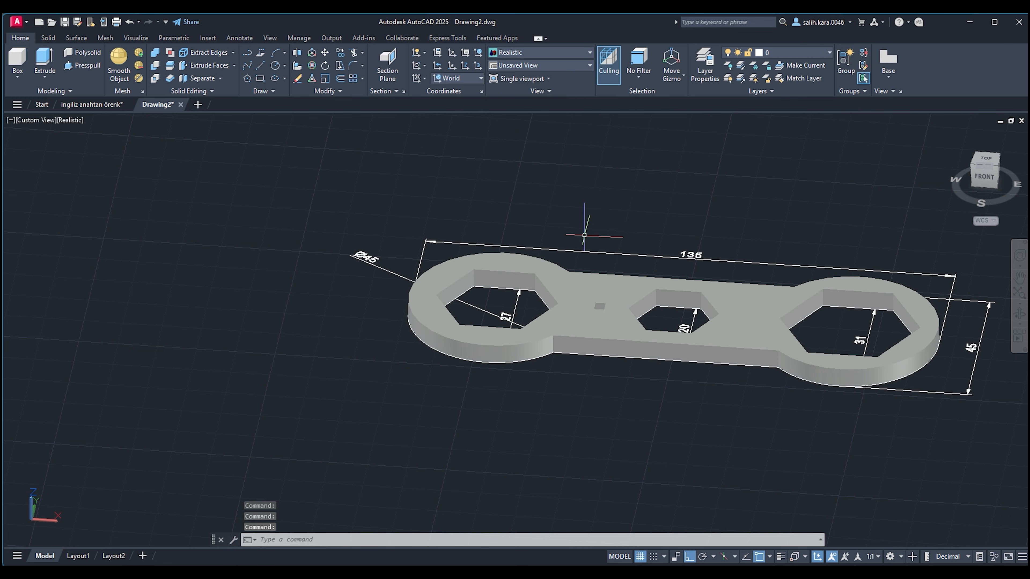
click(537, 57)
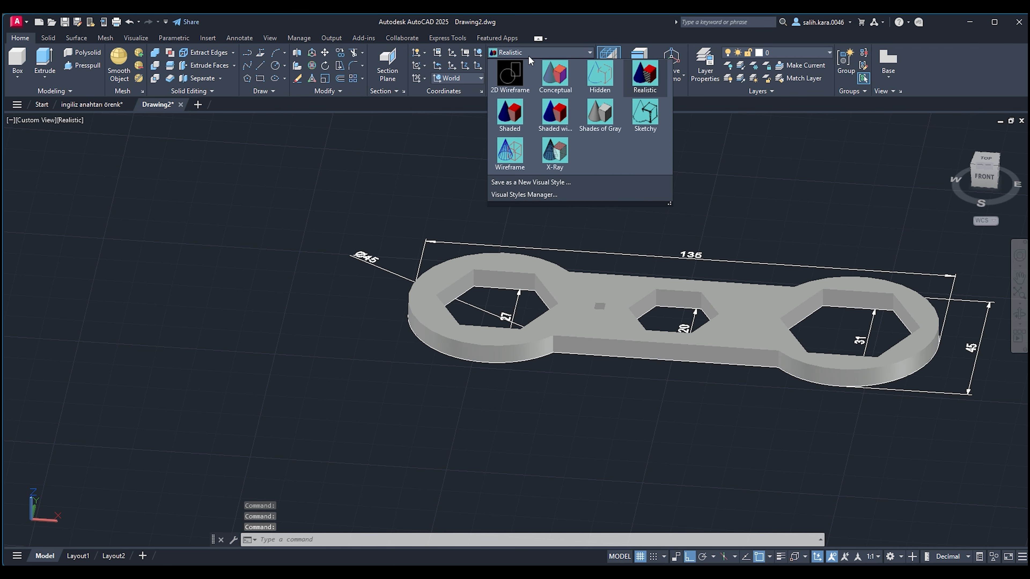
click(505, 77)
click(602, 313)
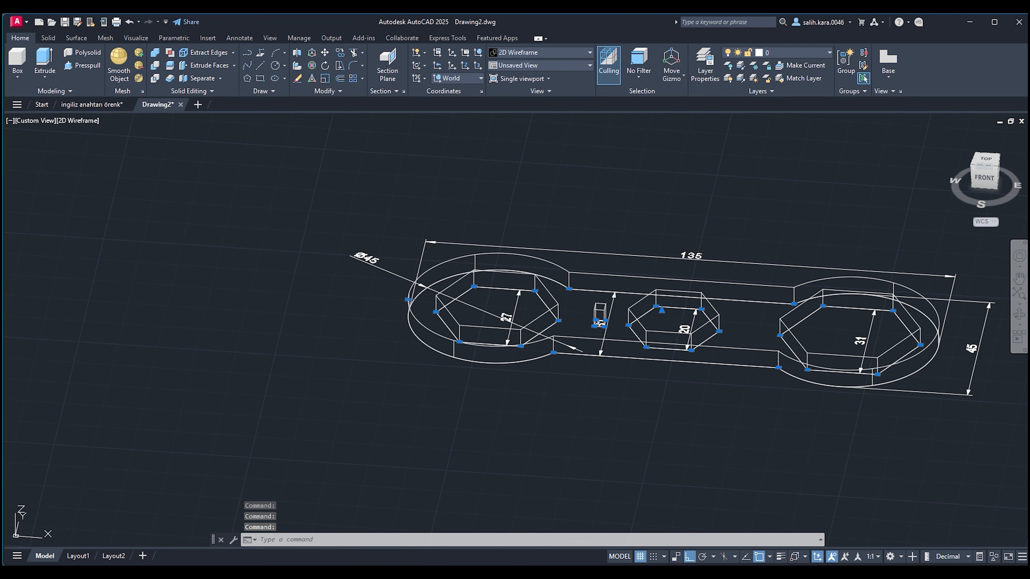
Undo the visual style changes and the Presspull extrusion.
key(ctrl+z)
key(ctrl+z)
key(ctrl+z)
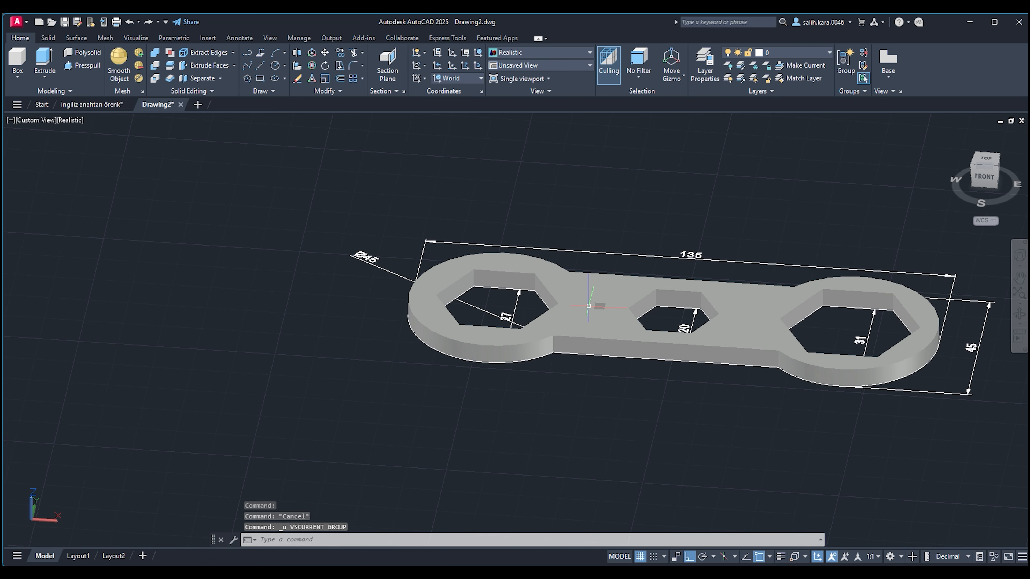
key(ctrl+z)
Delete the vertical dimension between the left and middle hexagons.
click(600, 325)
mouse_move(600, 324)
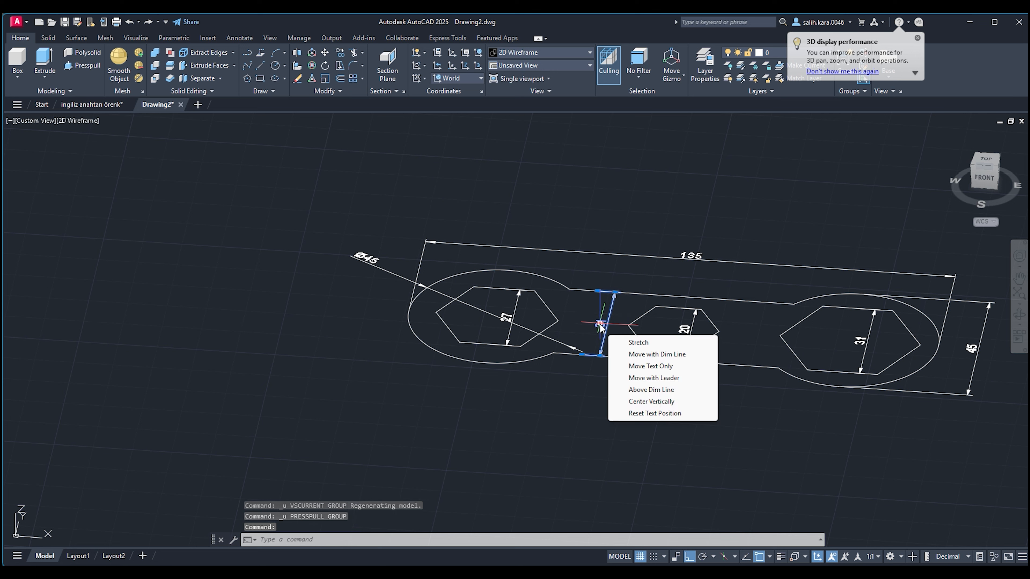
key(Delete)
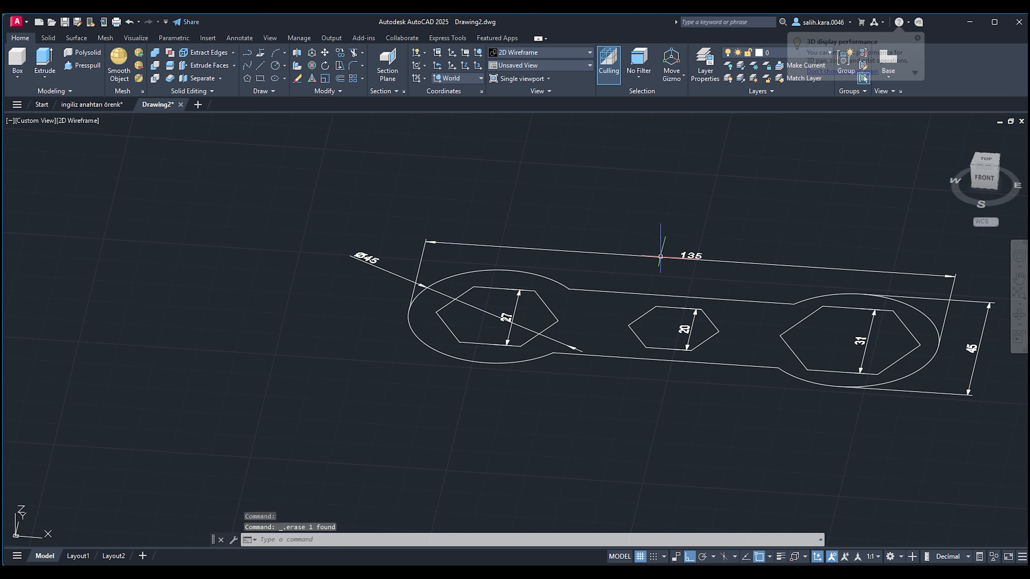
Extrude the plate area around the hexagonal openings to a height of 5 with Presspull and display it as Shaded with edges.
click(80, 72)
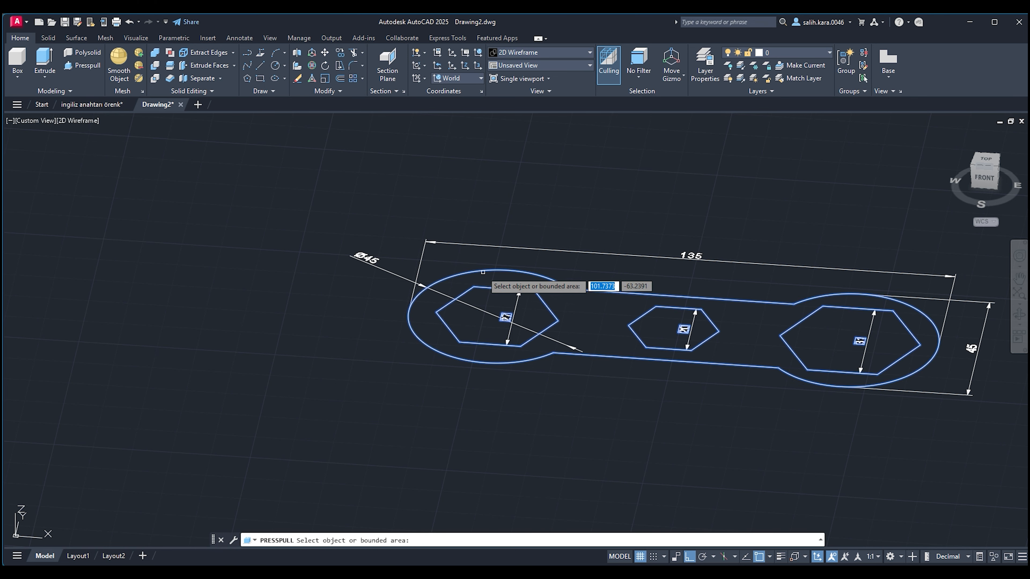
click(488, 282)
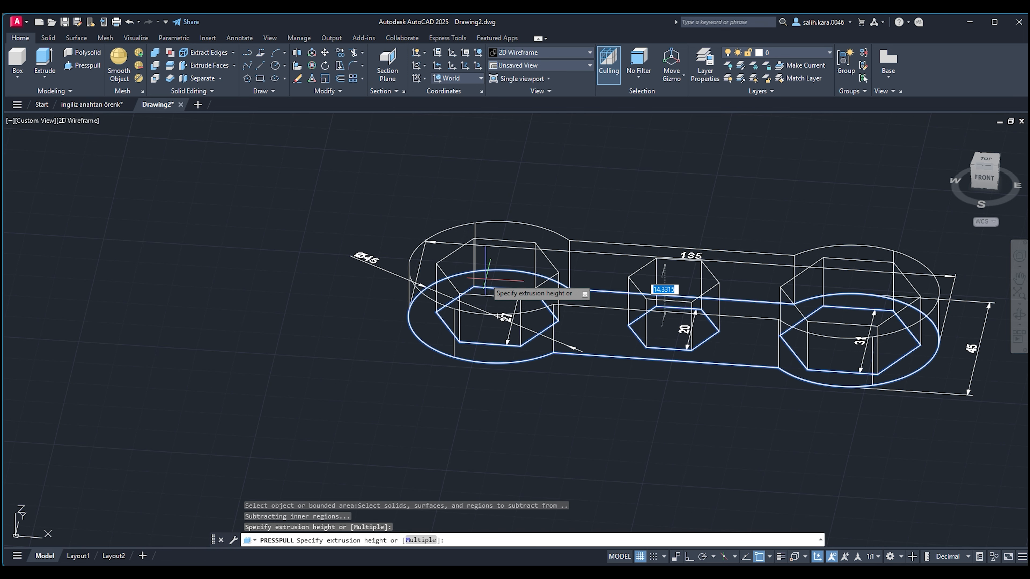
text(5)
key(Return)
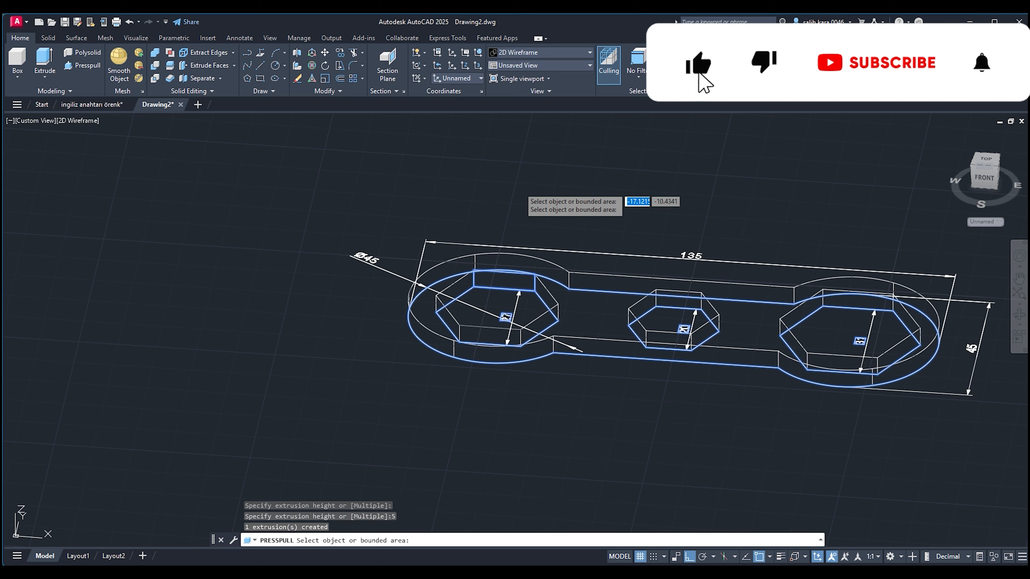
click(549, 55)
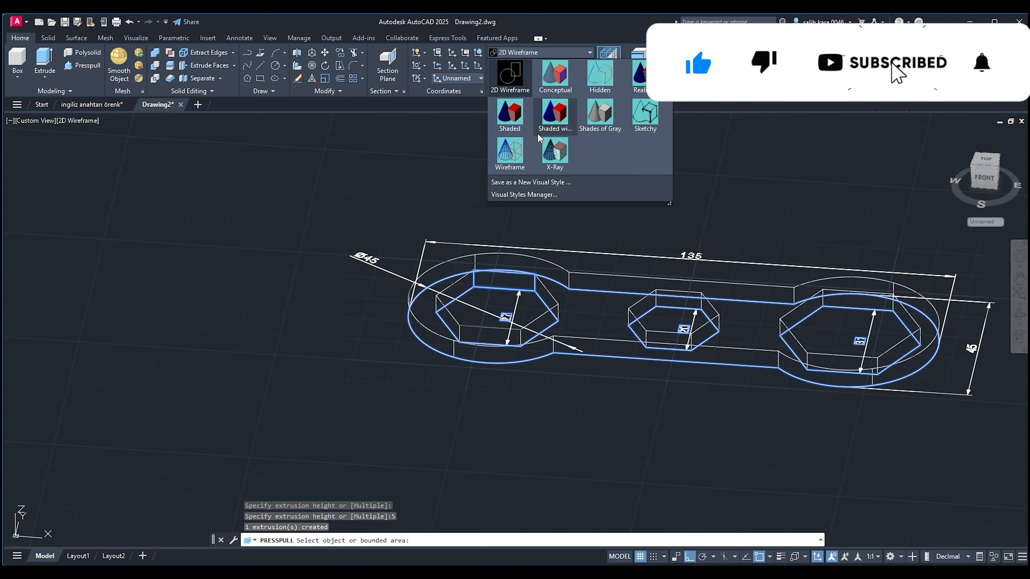
click(561, 128)
key(Return)
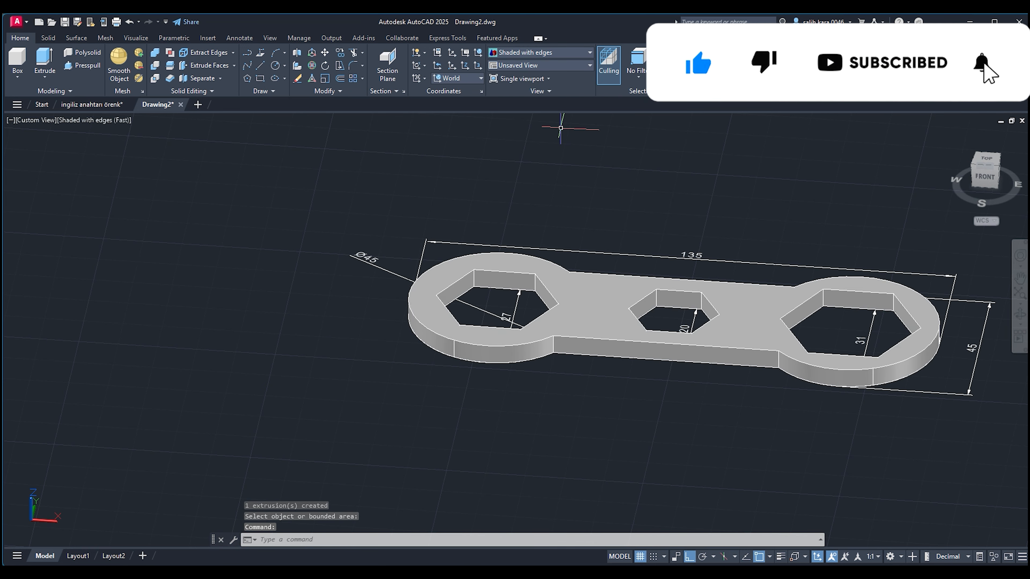
Preview the solid in the Shades of Gray, Sketchy, Wireframe, X-Ray and Conceptual visual styles one after another.
click(558, 54)
click(595, 112)
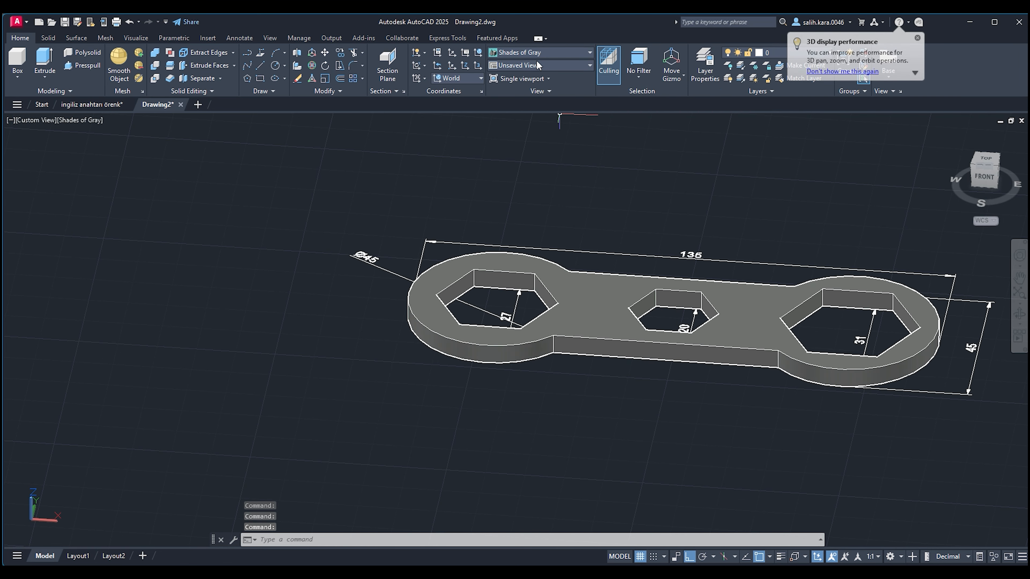
click(540, 54)
click(645, 125)
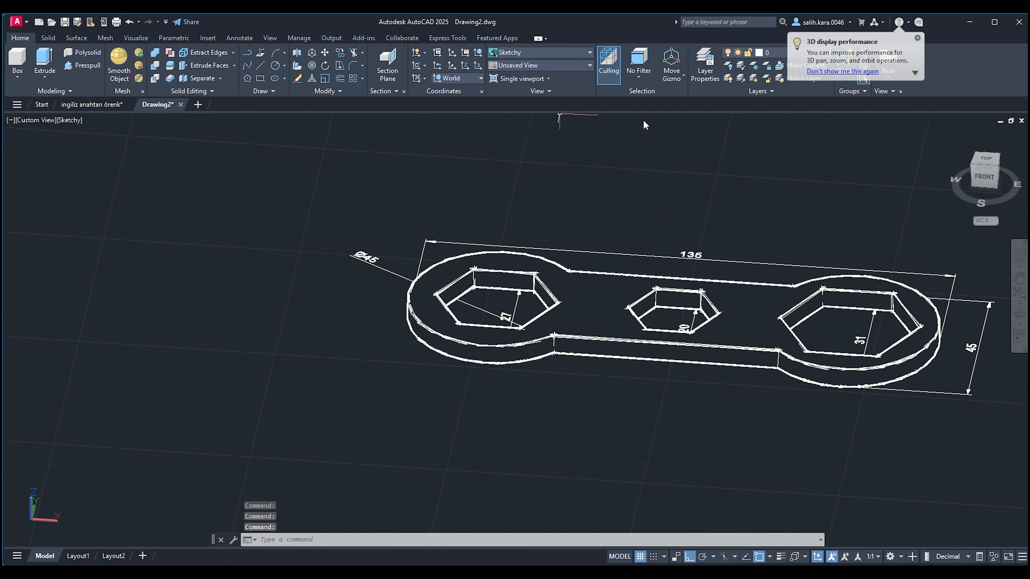
click(550, 60)
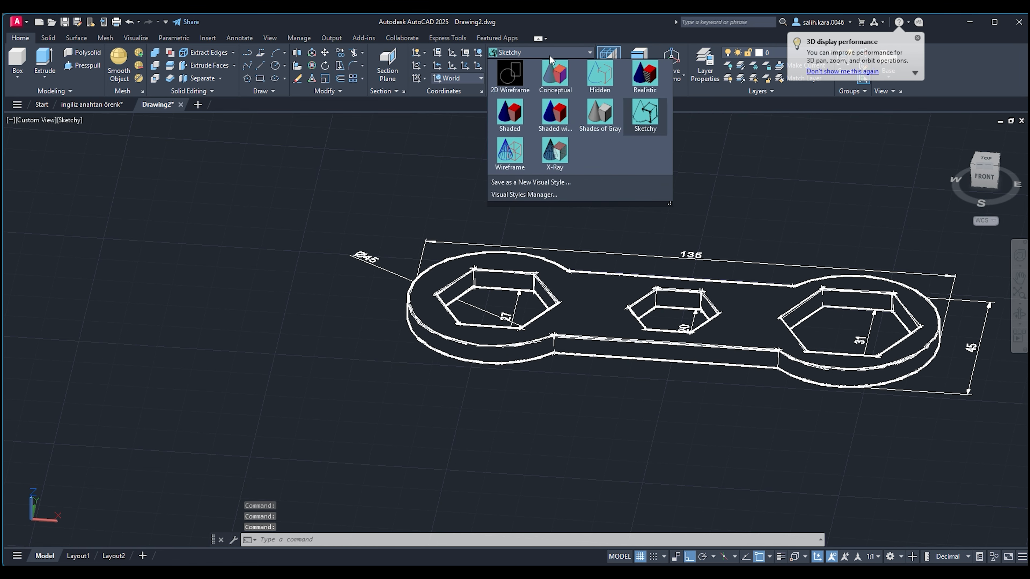
click(514, 154)
click(528, 55)
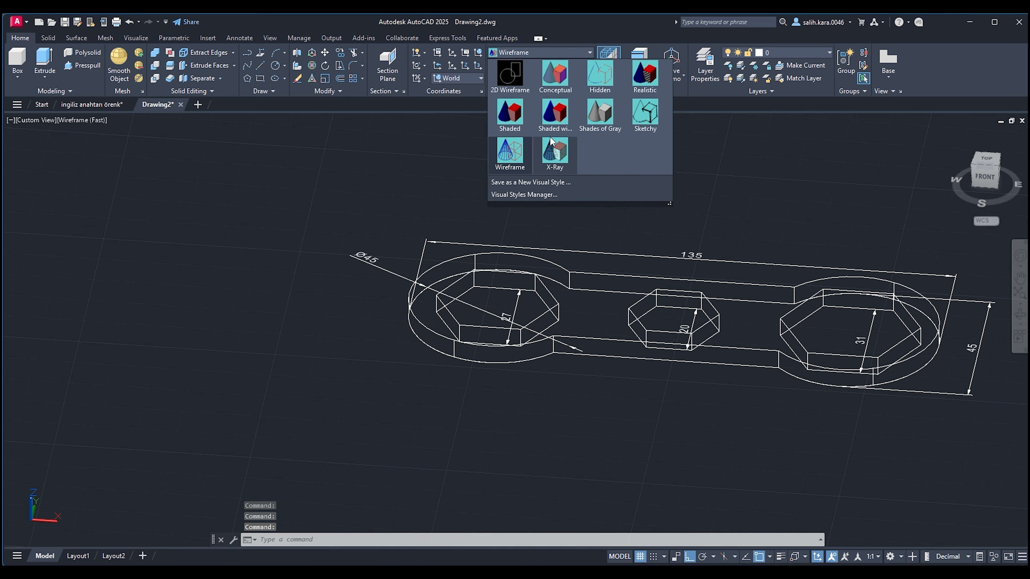
click(553, 152)
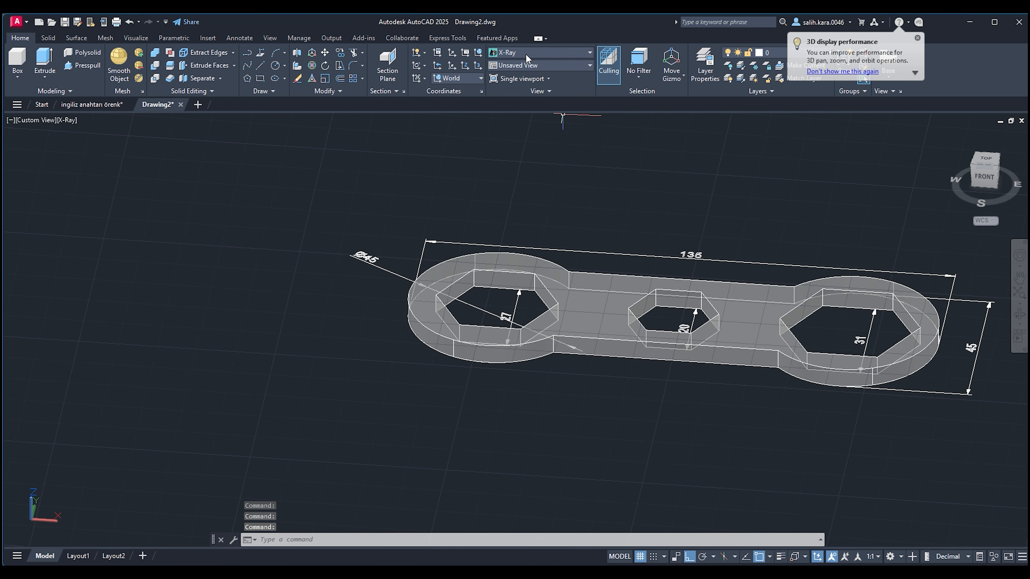
click(511, 52)
click(551, 79)
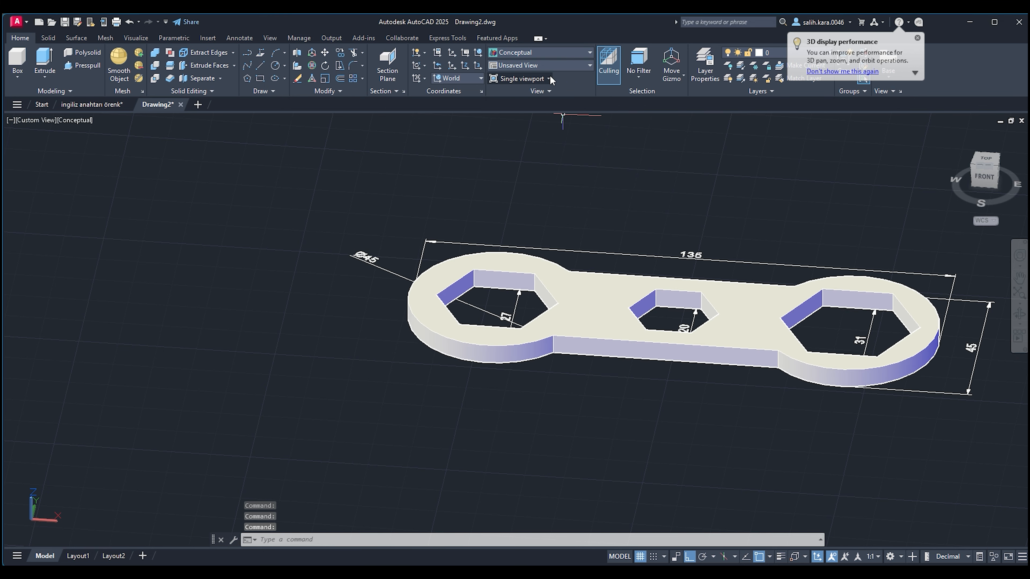
Apply the Shaded visual style and orbit the solid to a view from nearly straight above.
click(545, 53)
click(516, 111)
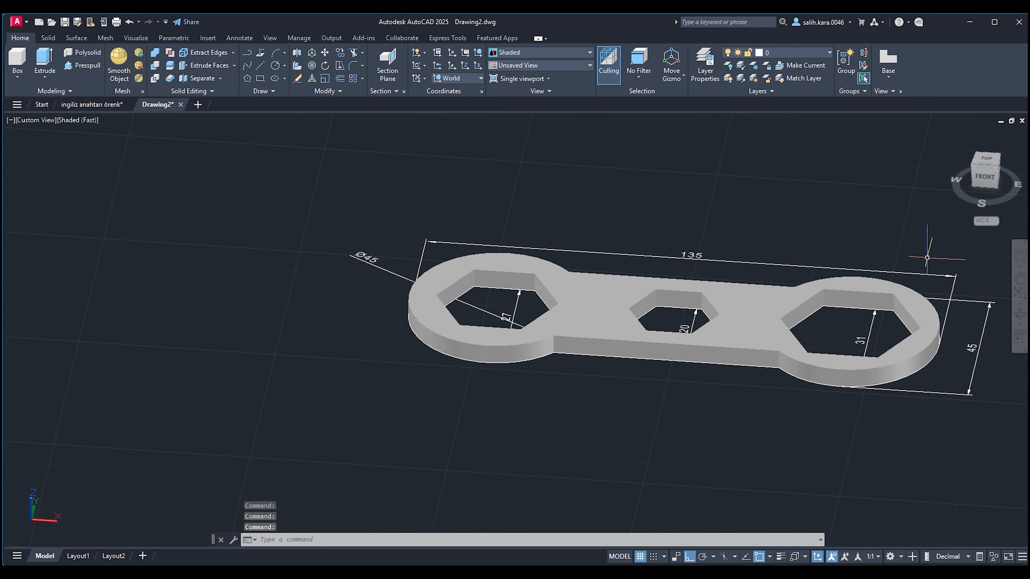
click(1019, 314)
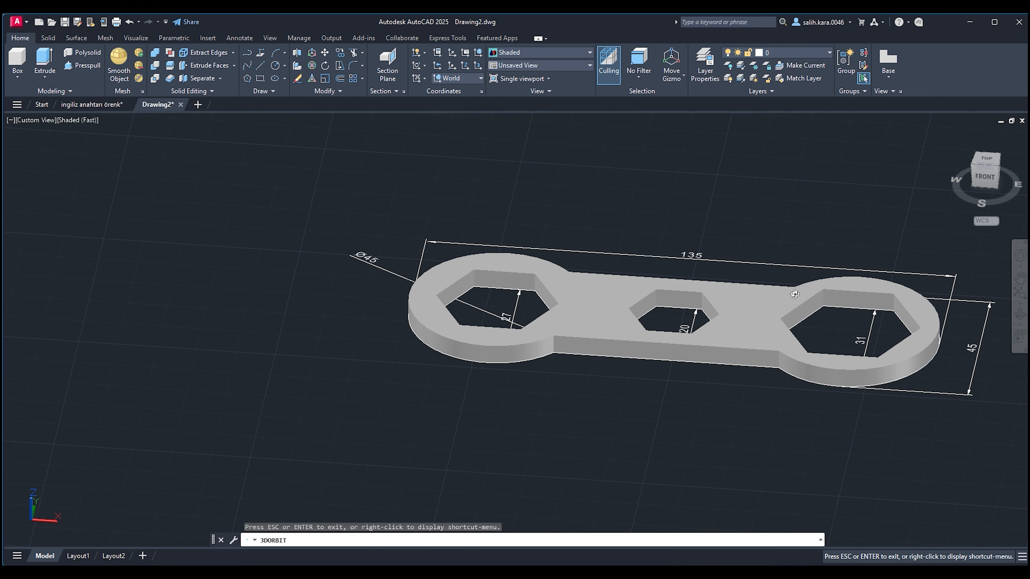
drag(811, 294, 710, 429)
scroll(706, 410, down, 2)
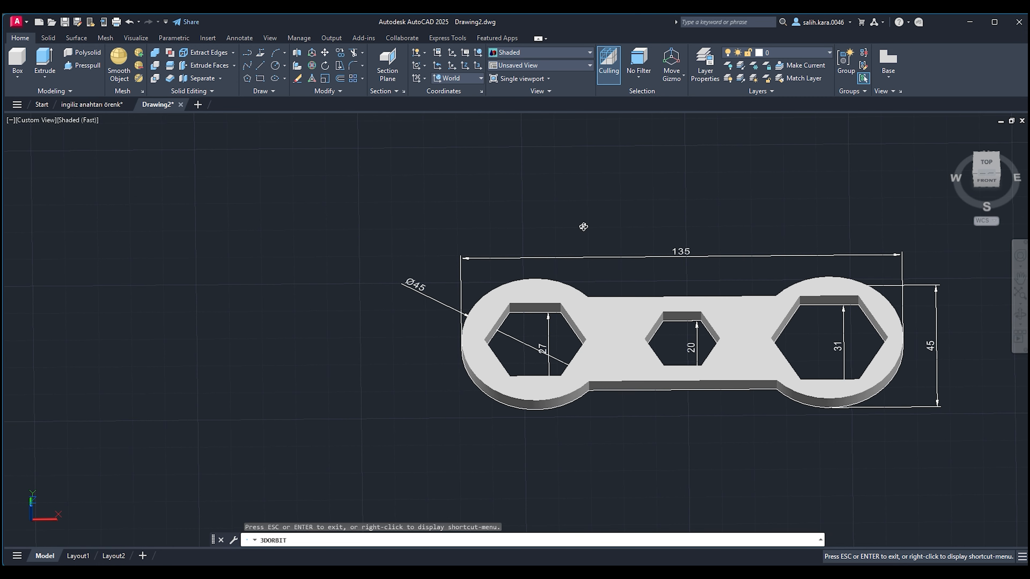
key(Escape)
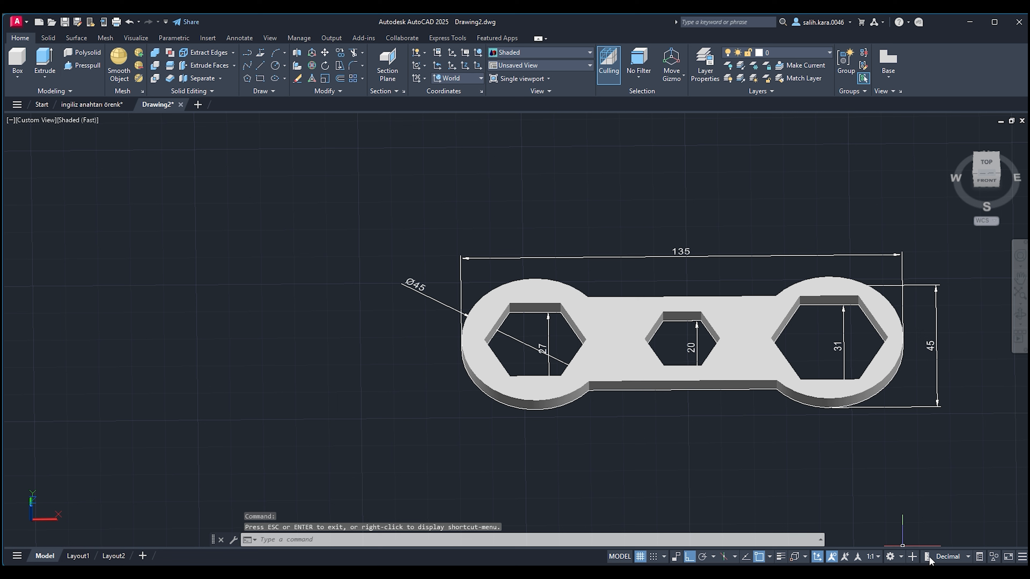
Switch the workspace to Drafting & Annotation.
click(901, 558)
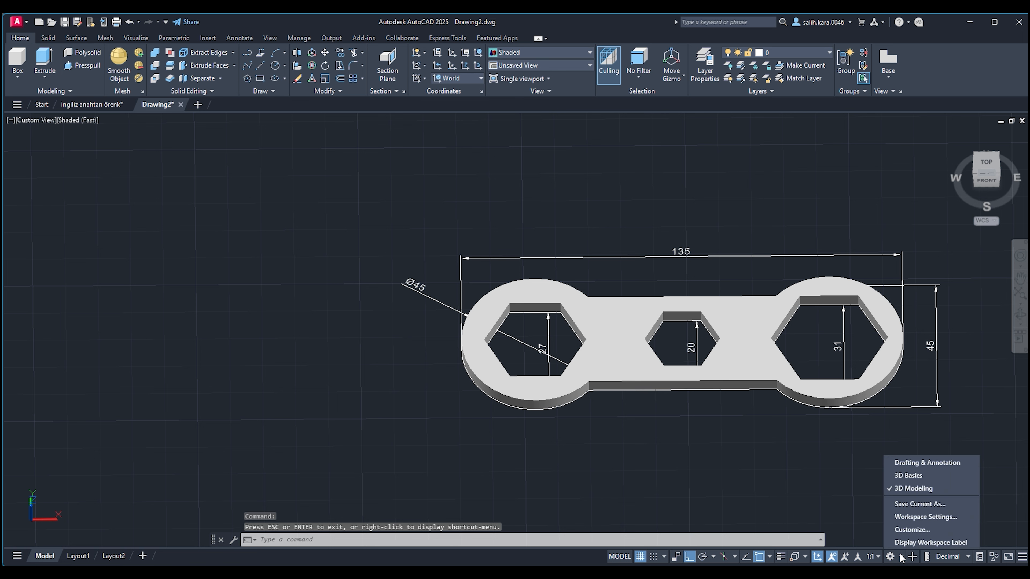
click(905, 465)
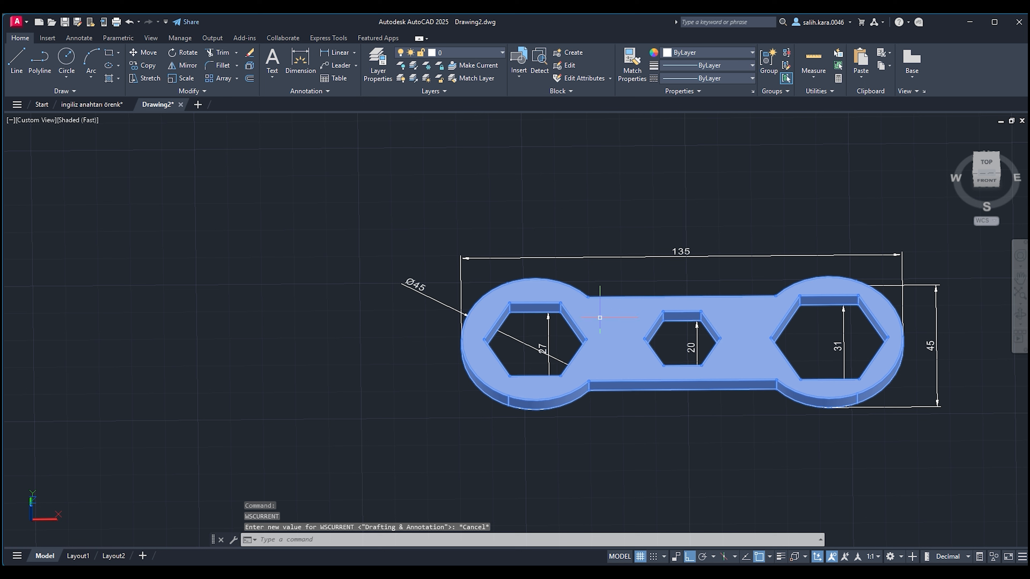
click(517, 289)
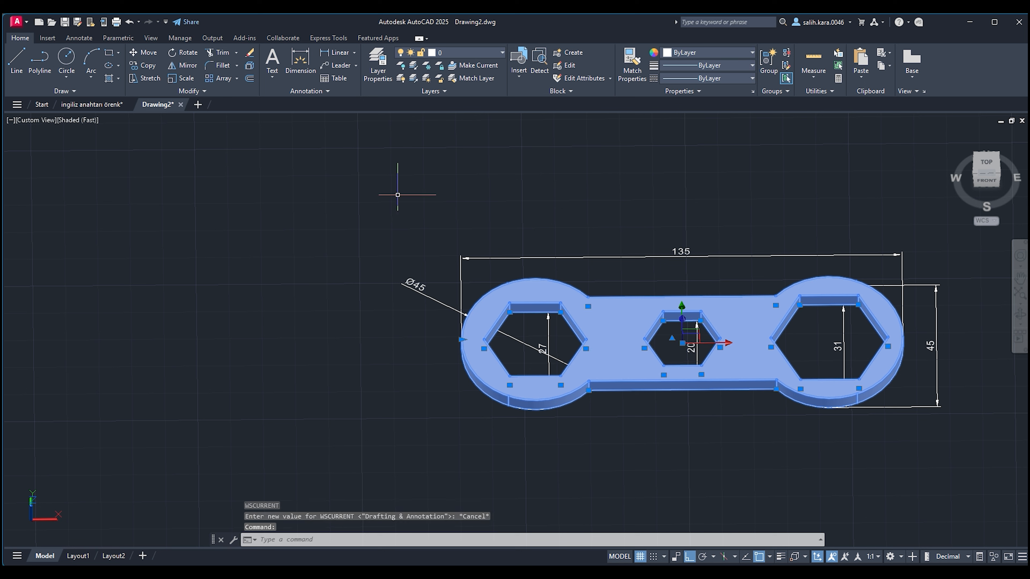
click(154, 71)
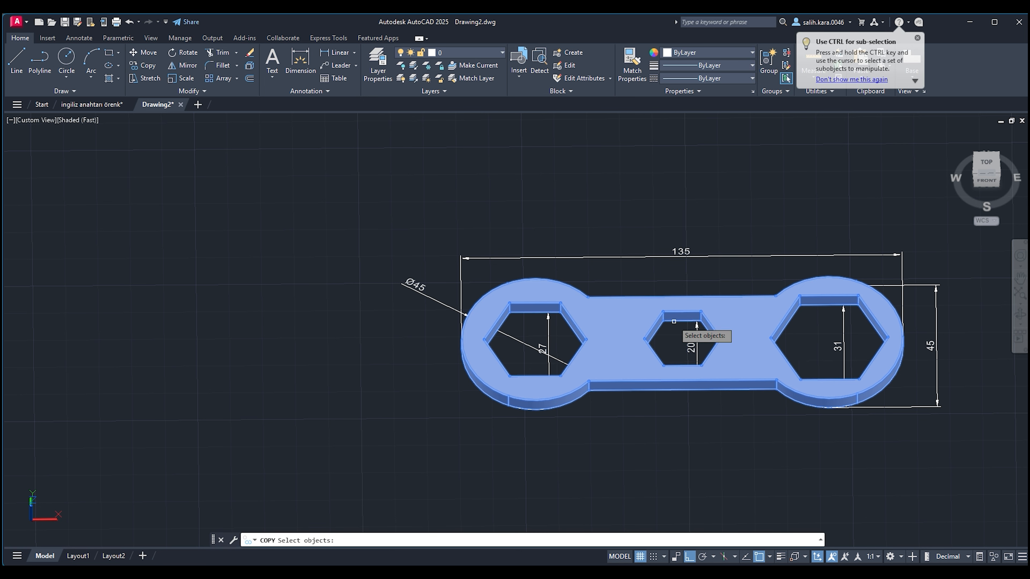
click(725, 318)
click(738, 352)
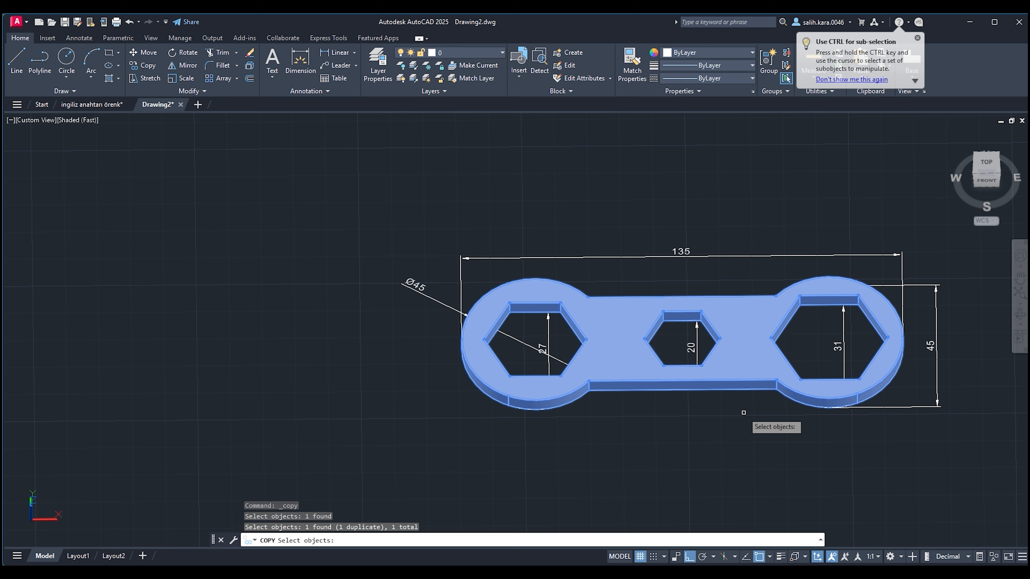
key(Escape)
Copy the wrench solid about 62 straight up at 90°, placing the copy above the dimensioned original.
click(744, 354)
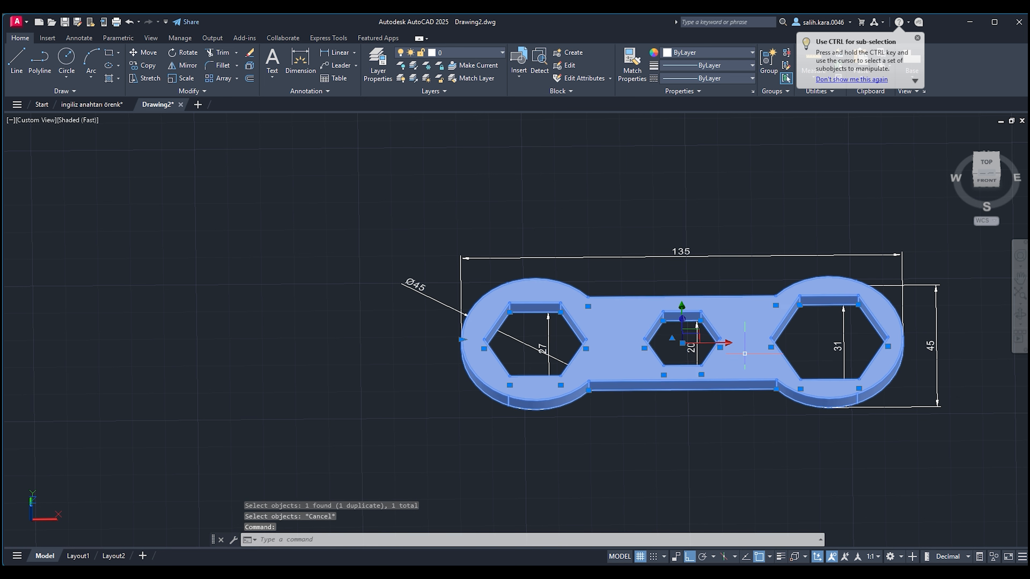
click(143, 70)
click(765, 339)
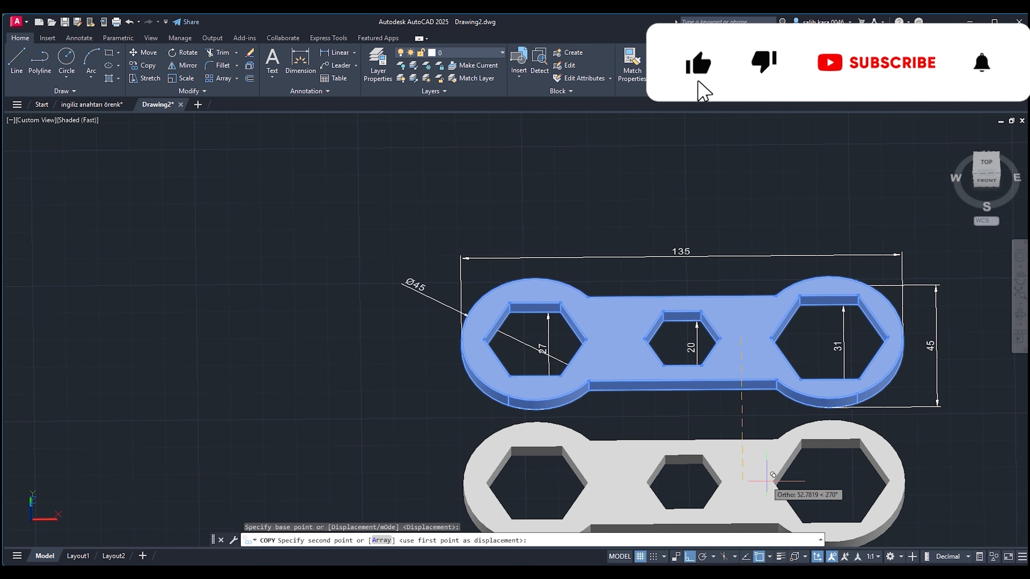
scroll(766, 480, down, 2)
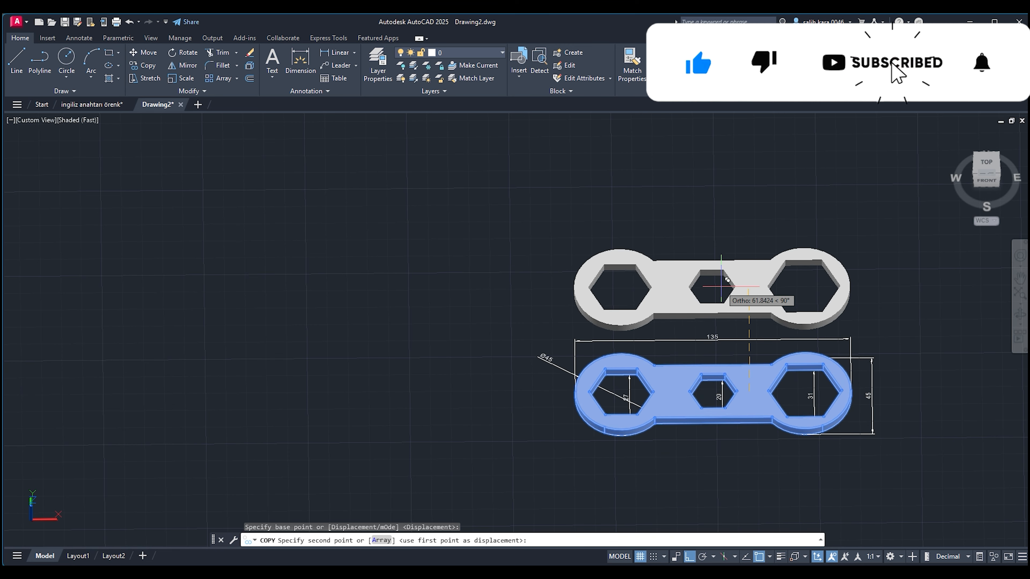
click(721, 287)
key(Escape)
scroll(698, 372, down, 2)
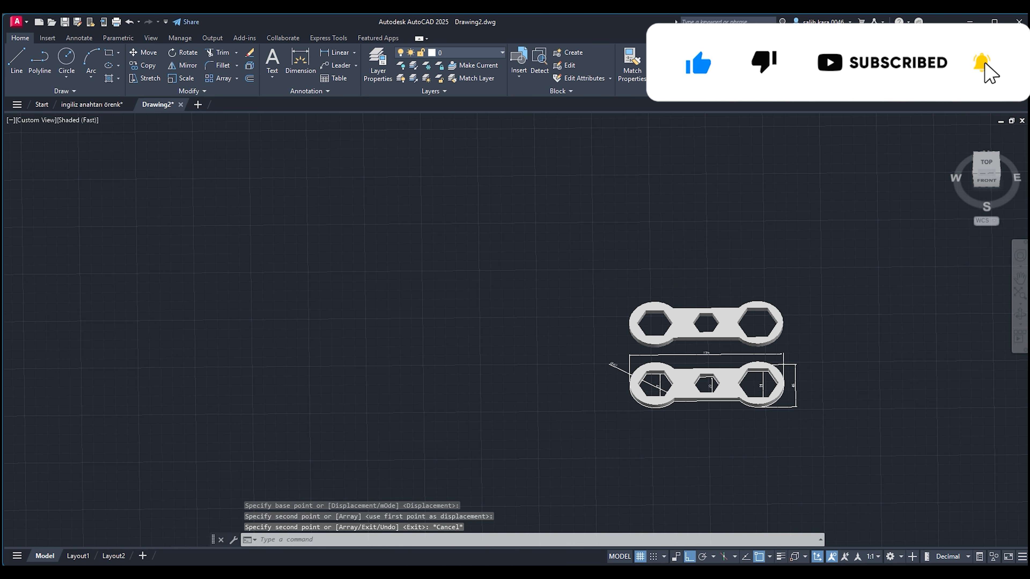